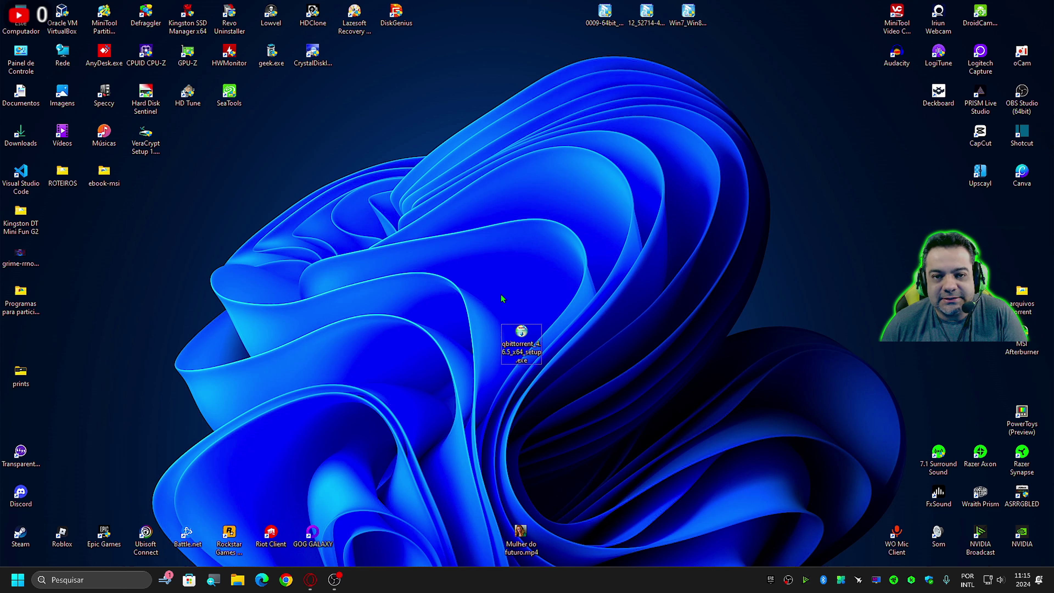
- Move the qBittorrent 4.6.5 x64 setup file to a free spot on the desktop
drag(467, 394, 583, 298)
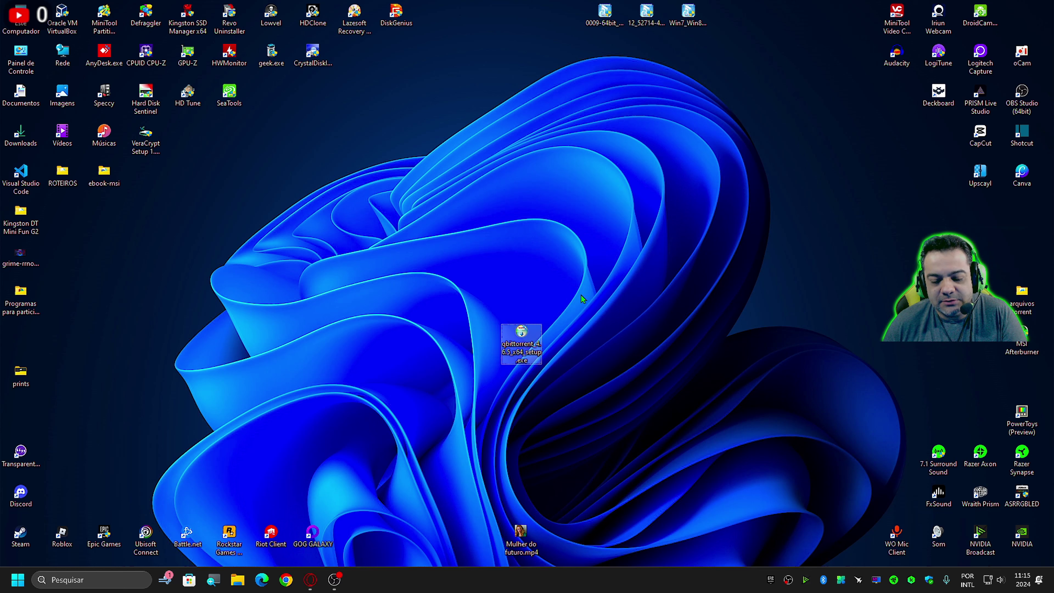
click(538, 195)
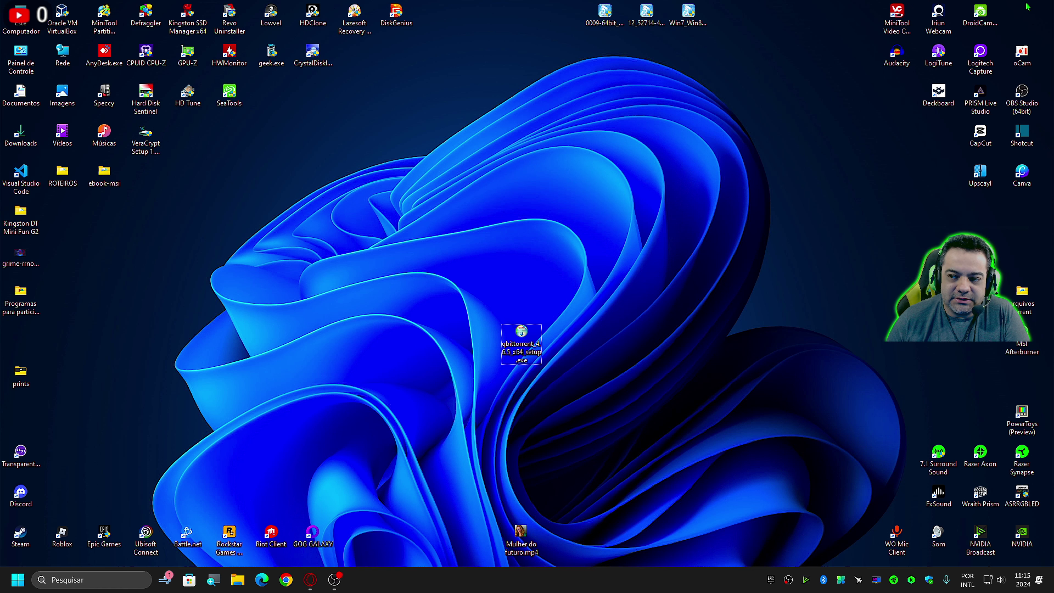
drag(522, 349, 439, 309)
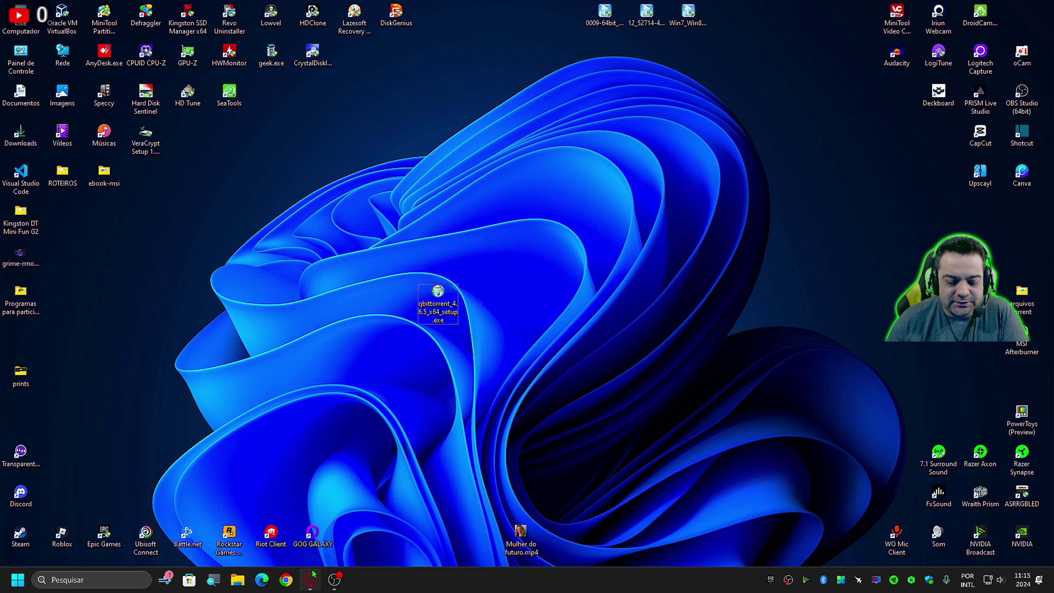
- Switch to the browser, follow the qBittorrent v4.6.5 Windows download link to FossHub, review the listed installers, and minimize the browser
click(309, 582)
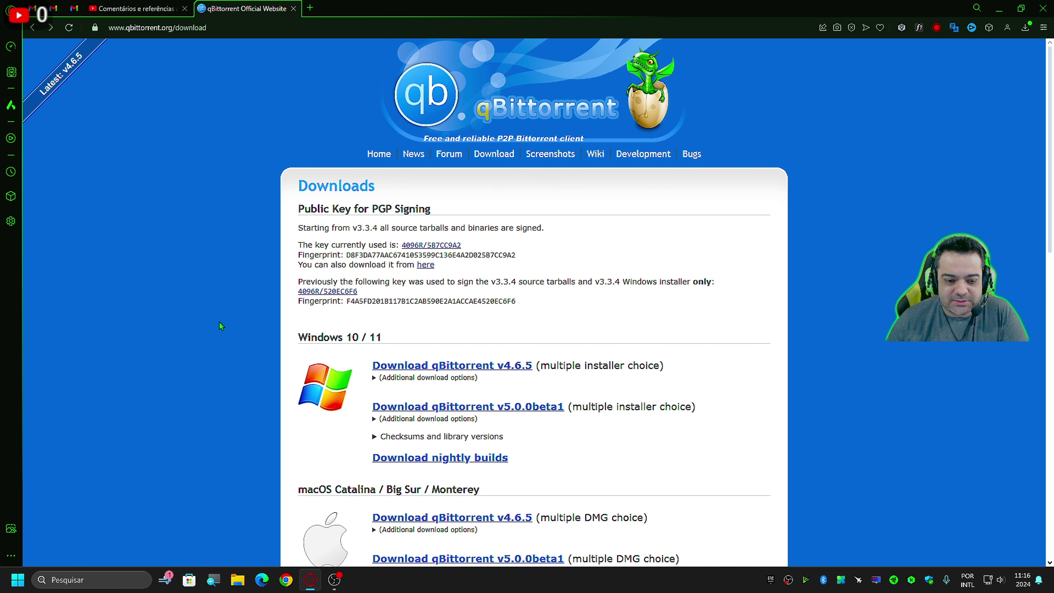
scroll(224, 322, down, 5)
scroll(228, 322, up, 5)
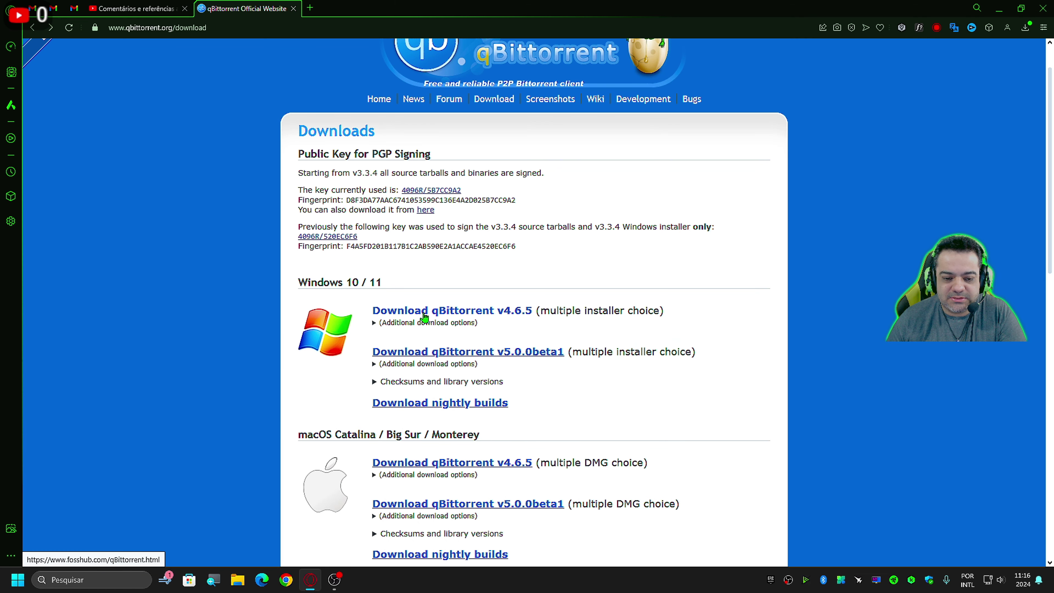
click(424, 317)
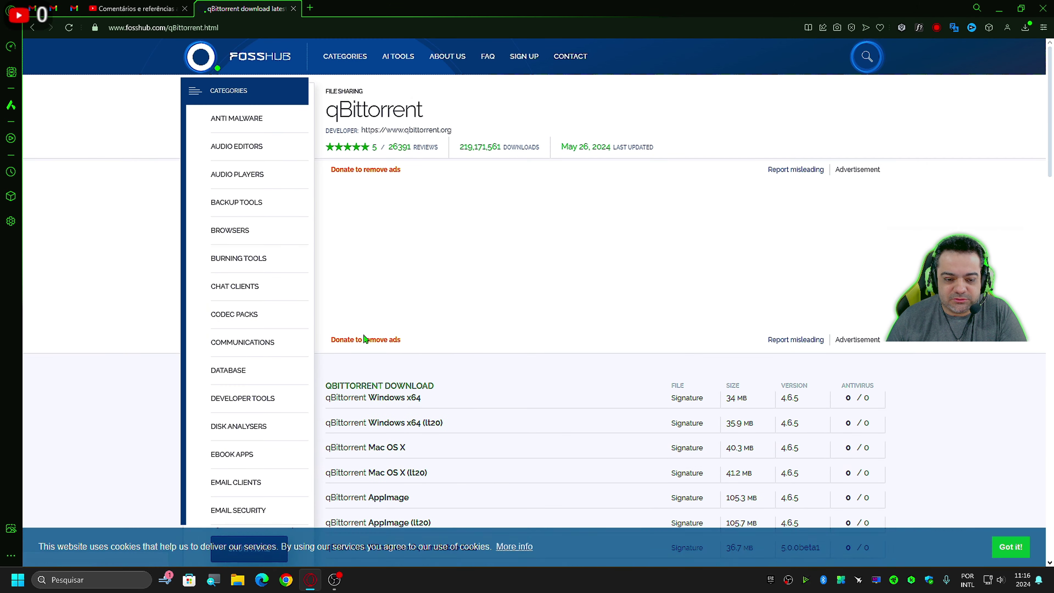
scroll(365, 339, down, 5)
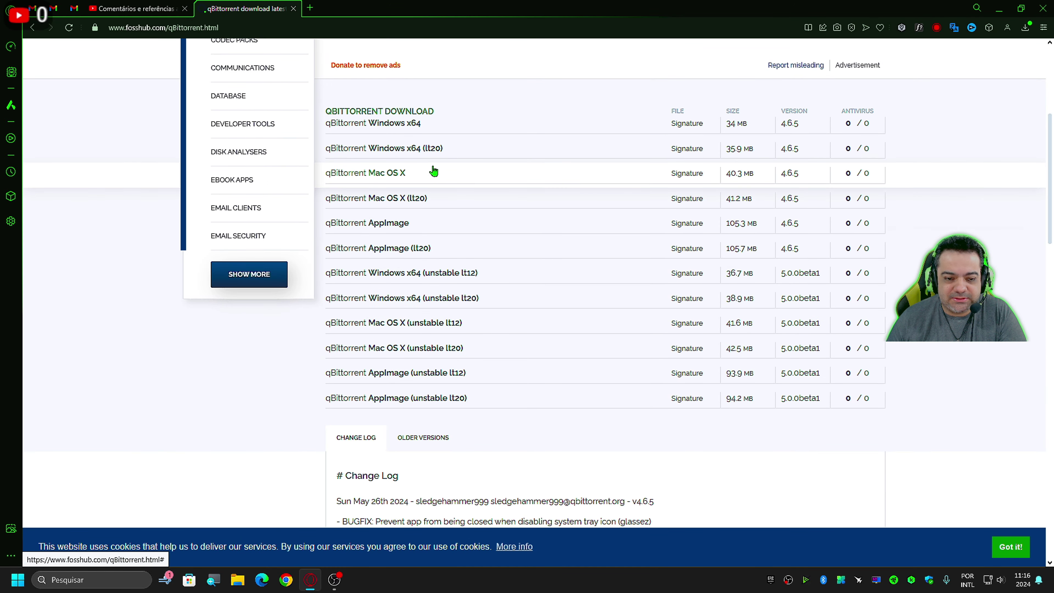
scroll(426, 344, up, 3)
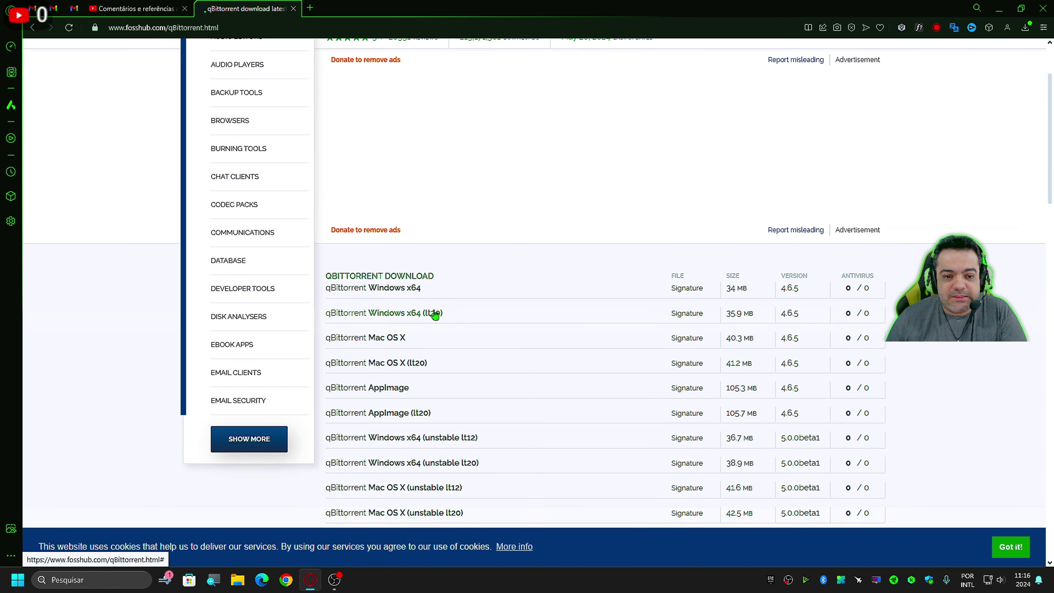
scroll(457, 258, up, 3)
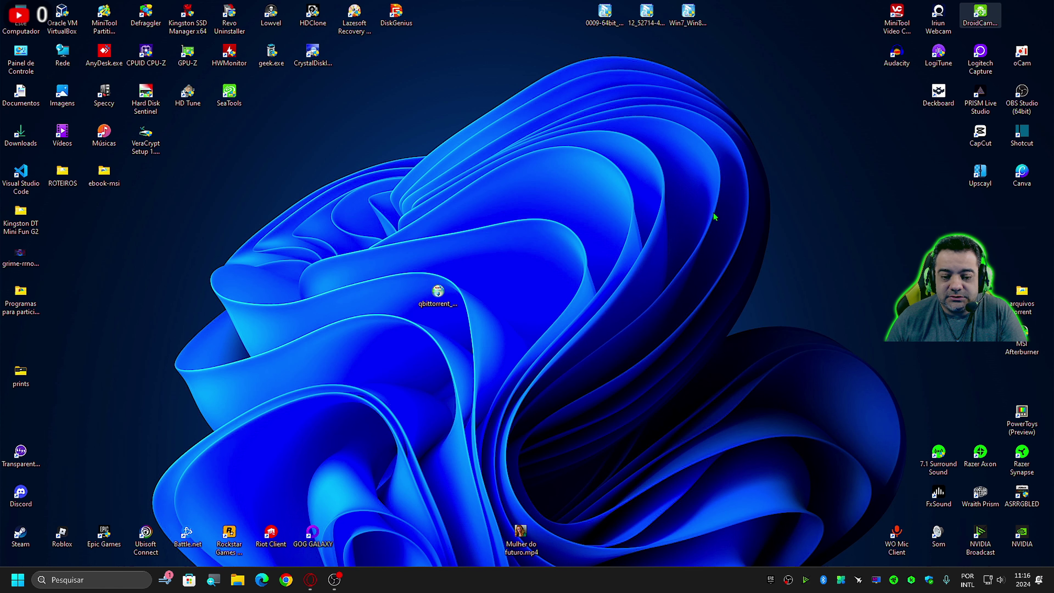
click(999, 8)
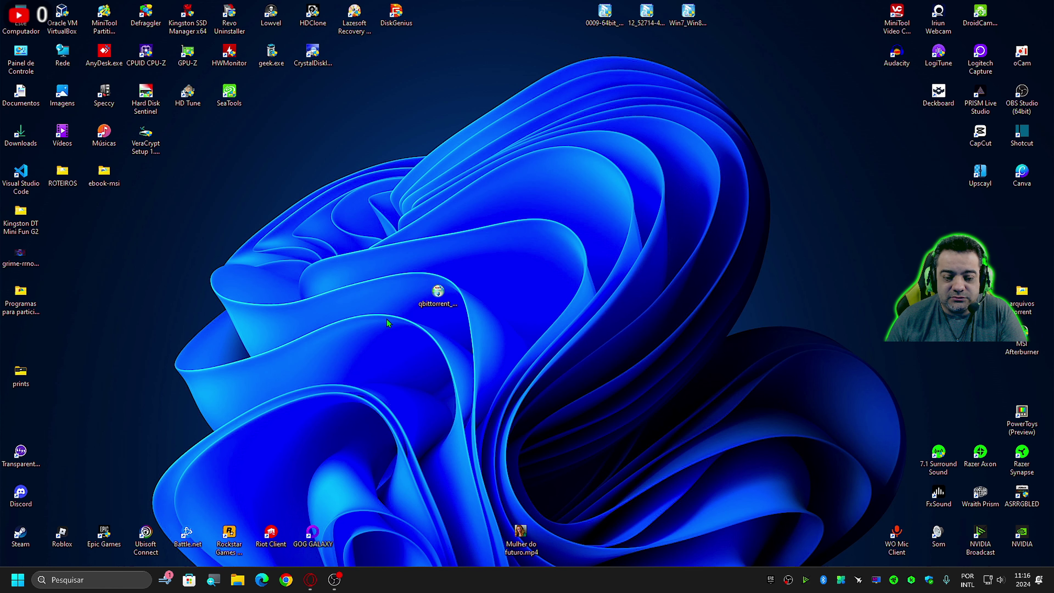
- Run the qBittorrent setup file on the desktop as administrator and approve the elevation request
double_click(437, 295)
right_click(437, 295)
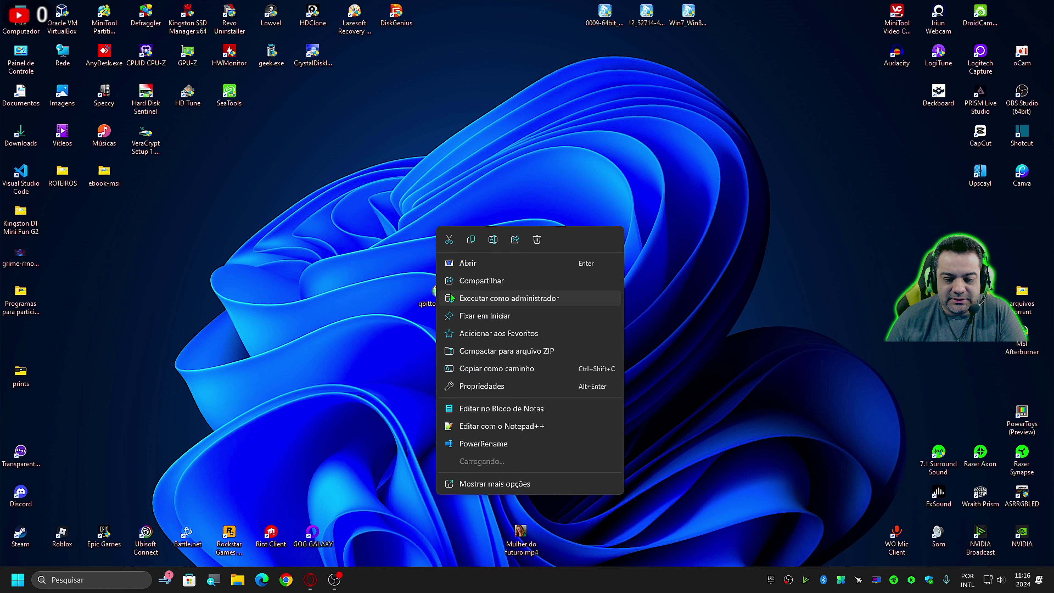
click(479, 298)
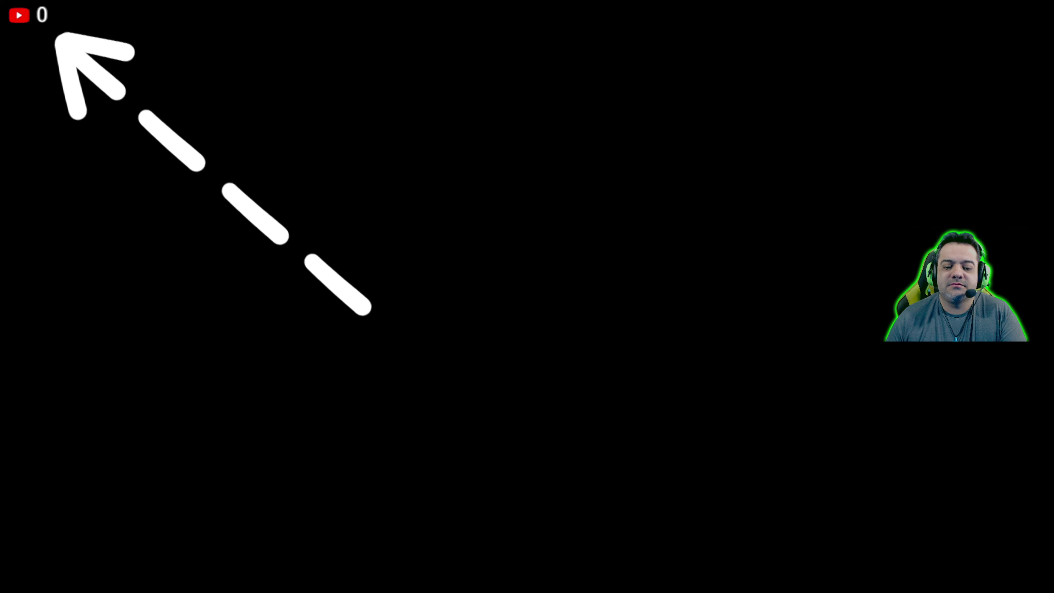
click(497, 376)
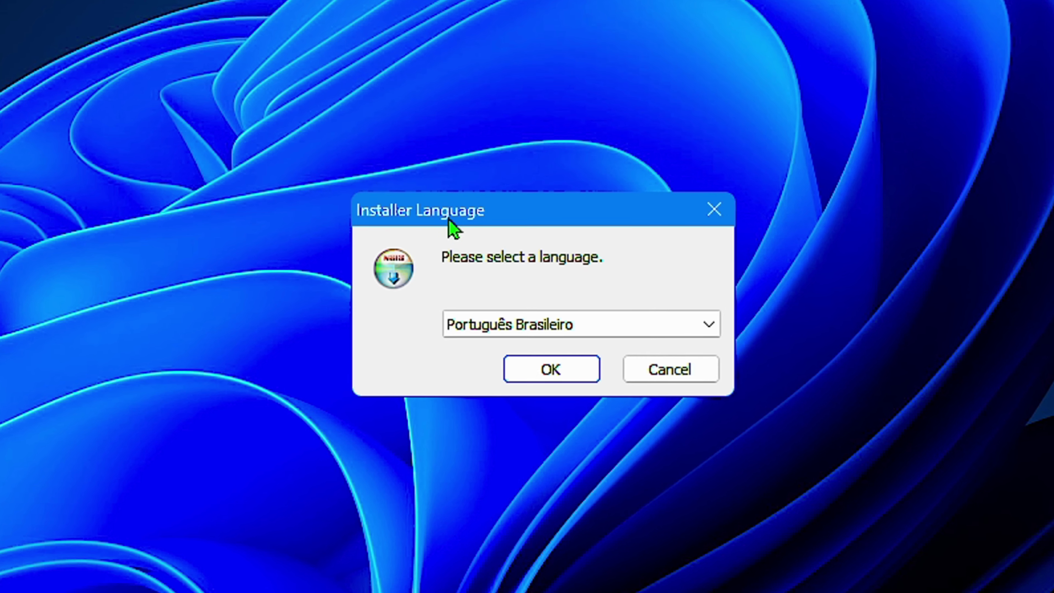
- Confirm Português Brasileiro as the installer language and continue past the welcome page
drag(460, 229, 345, 202)
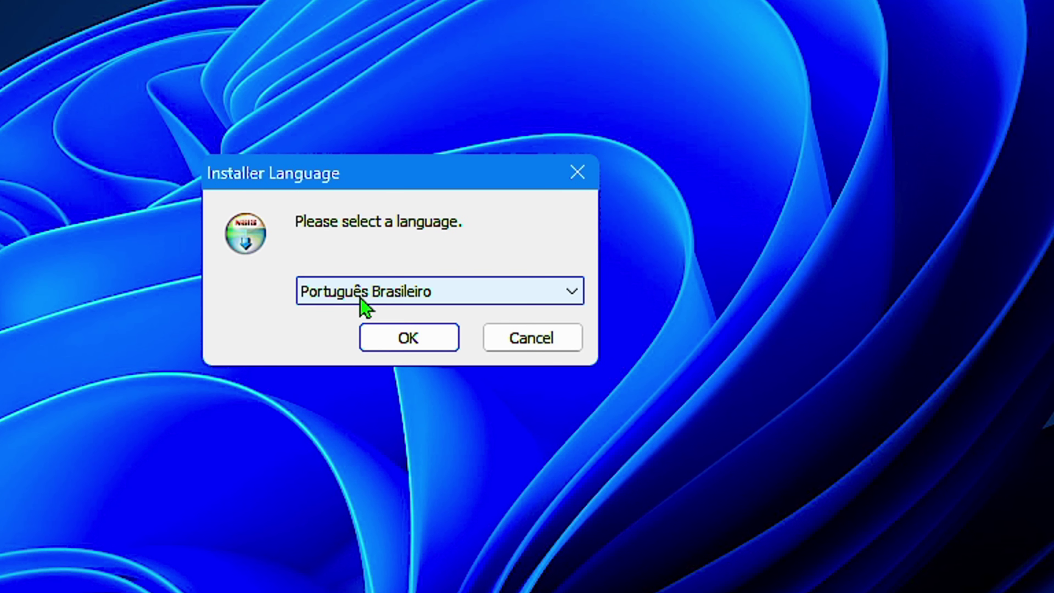
click(426, 347)
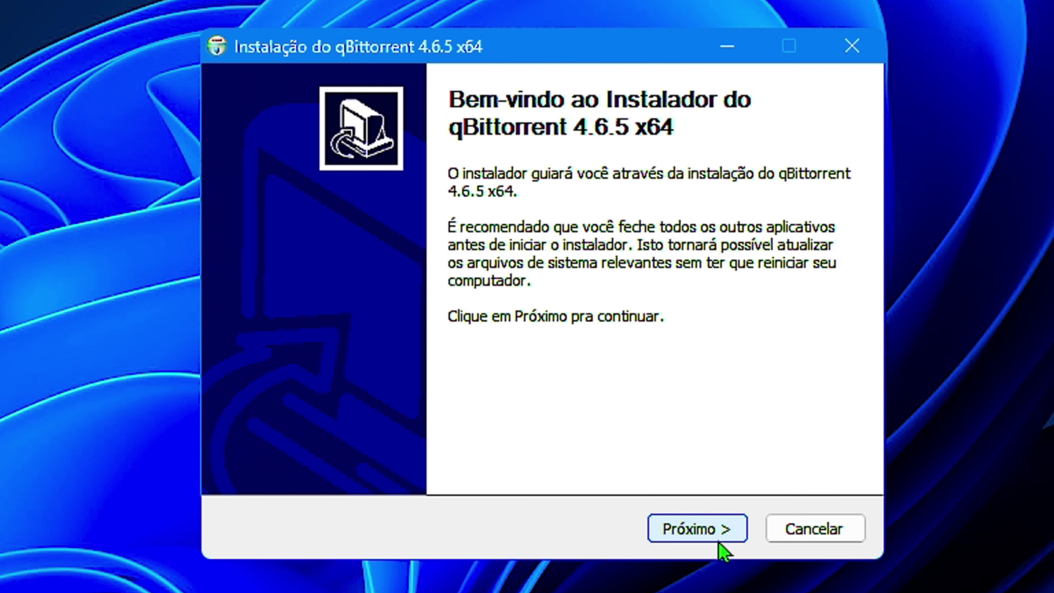
click(718, 540)
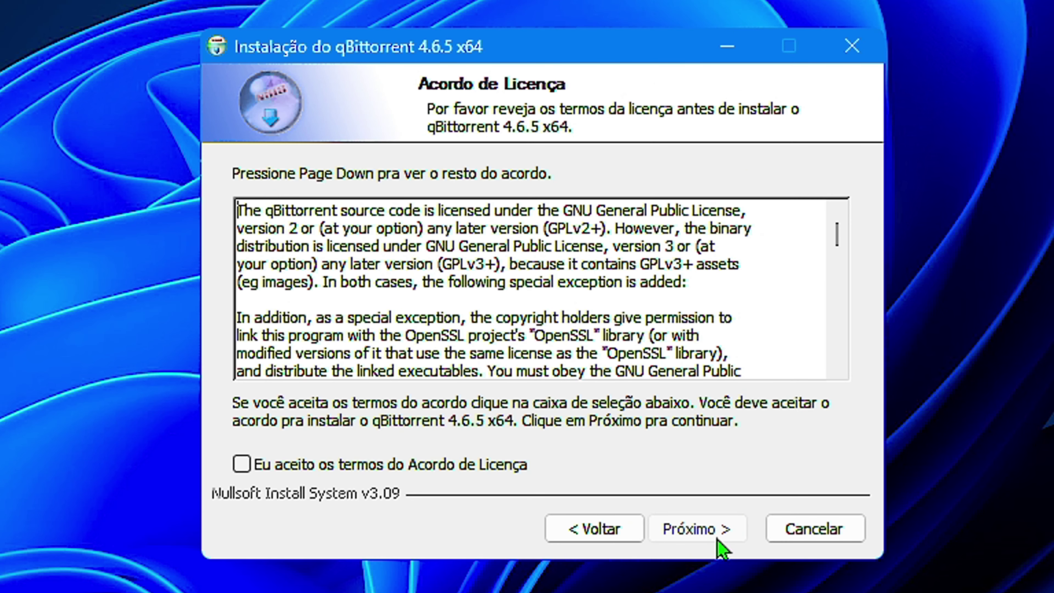
- Accept the license agreement terms, look through the text to its end, and continue to component selection
click(240, 467)
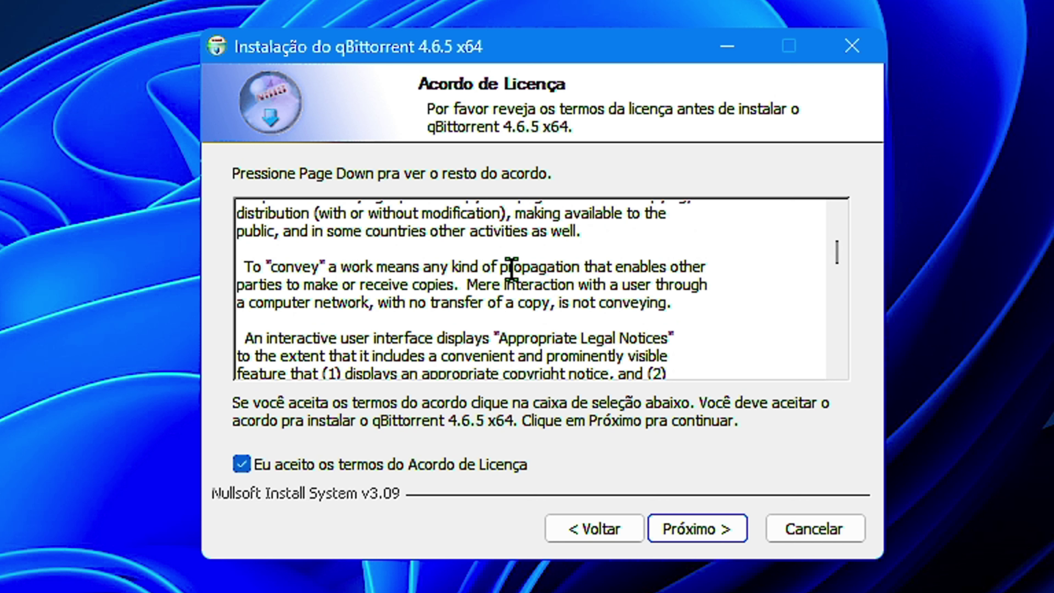
drag(239, 266, 663, 353)
click(777, 280)
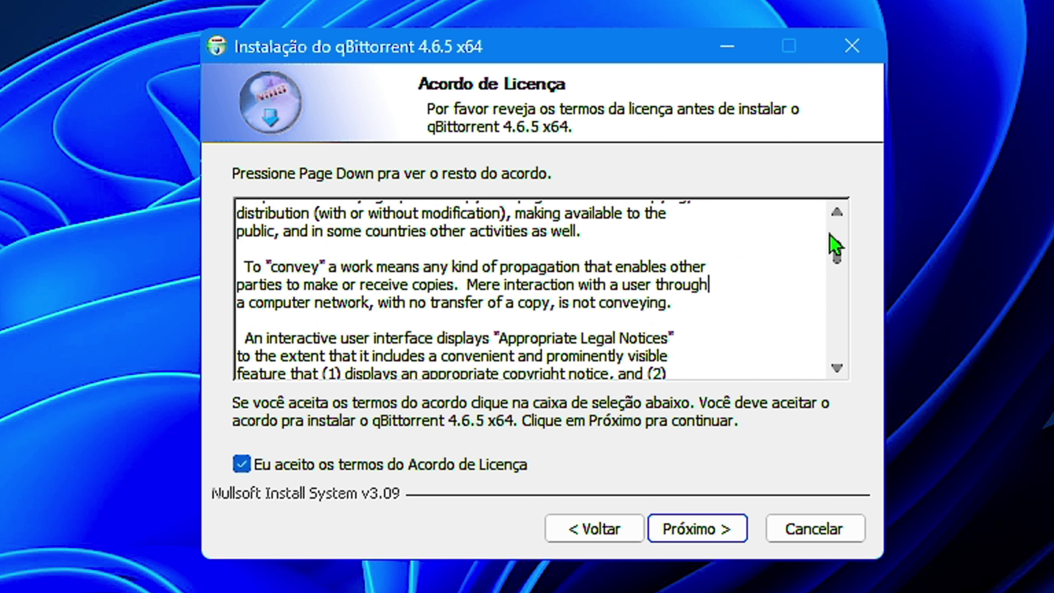
drag(836, 245, 835, 360)
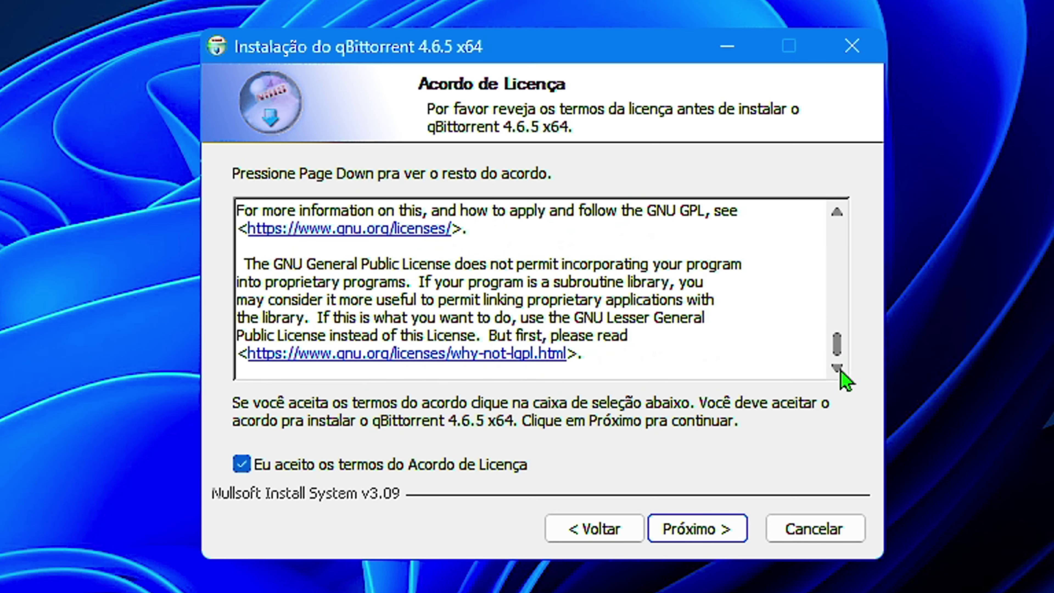
click(693, 538)
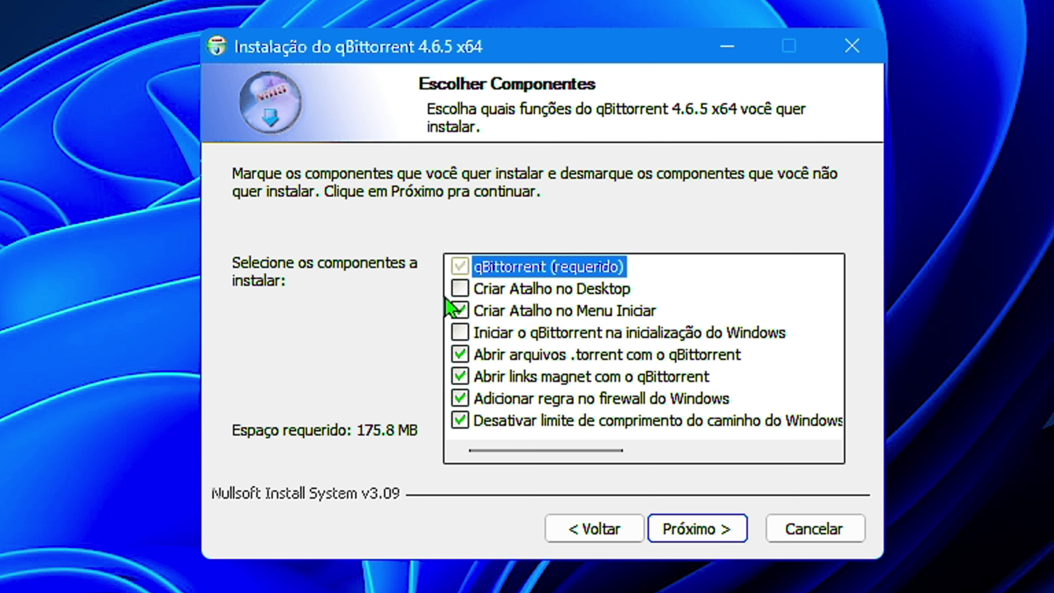
- Add the Criar Atalho no Desktop component and install qBittorrent into C:\Program Files\qBittorrent\
click(461, 289)
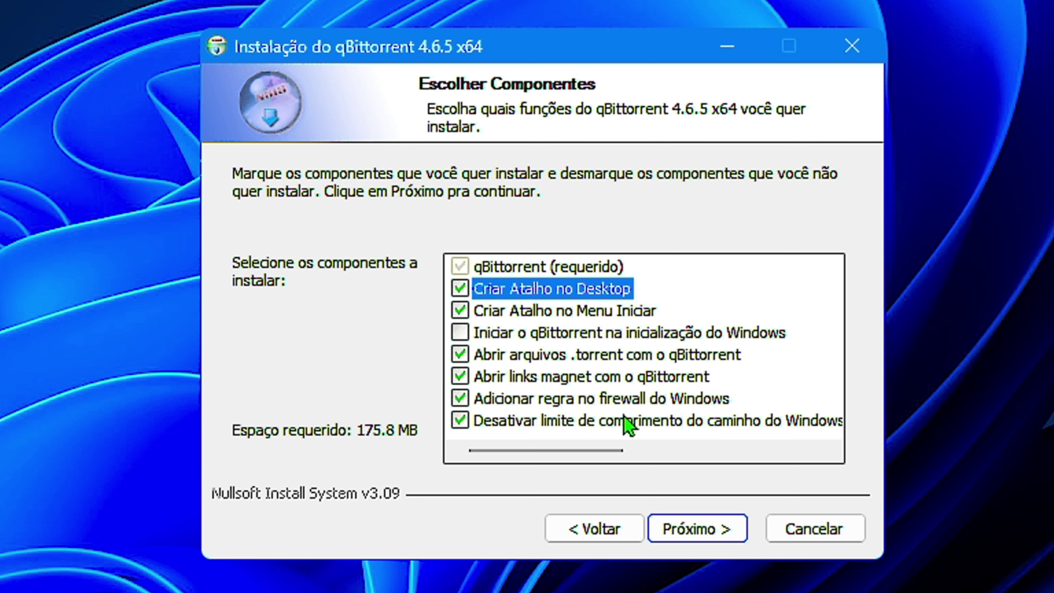
click(702, 530)
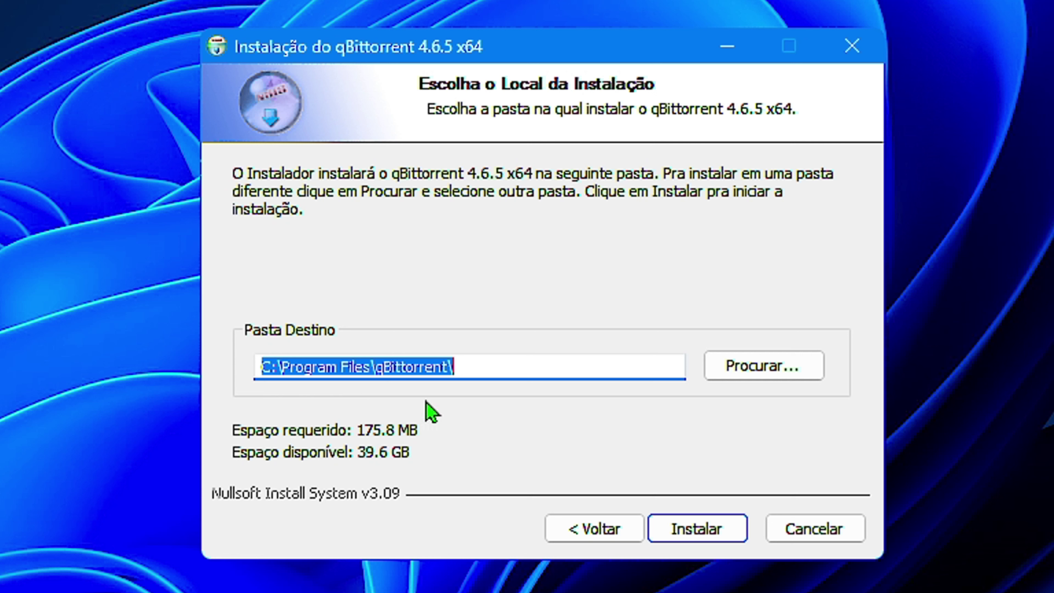
click(759, 375)
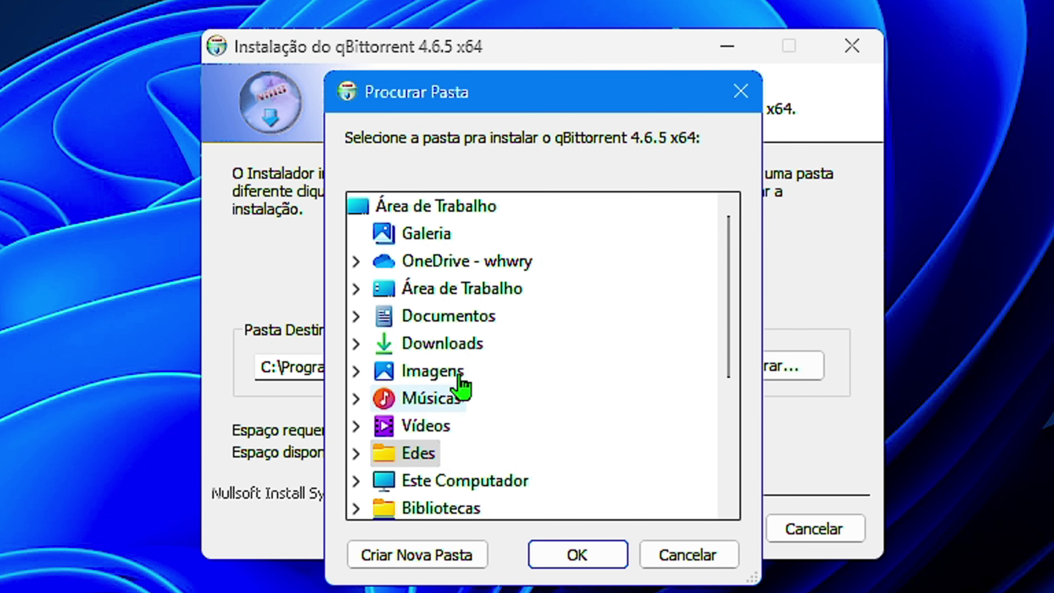
click(740, 92)
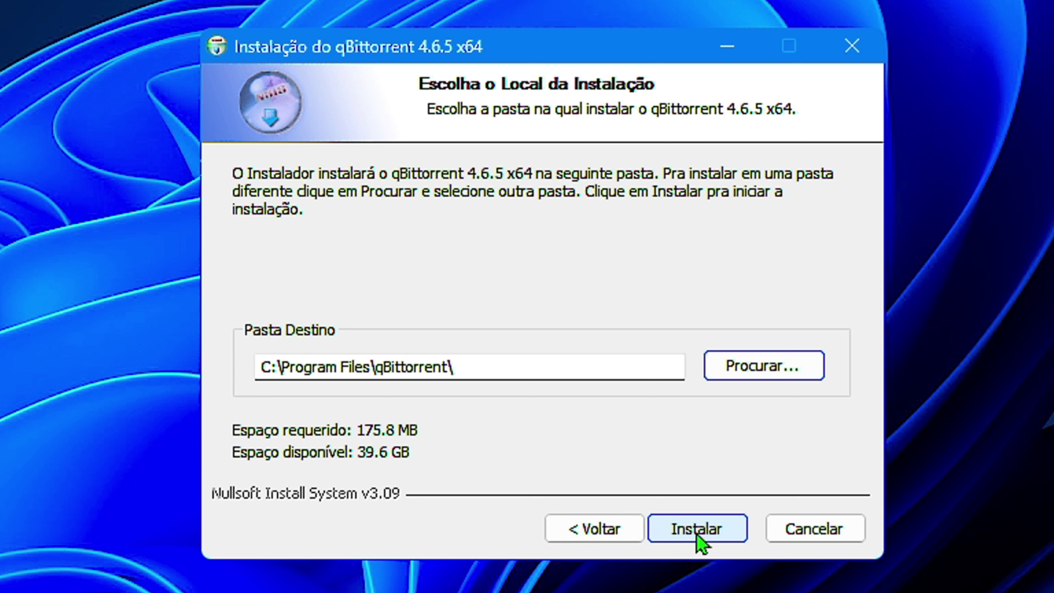
click(701, 536)
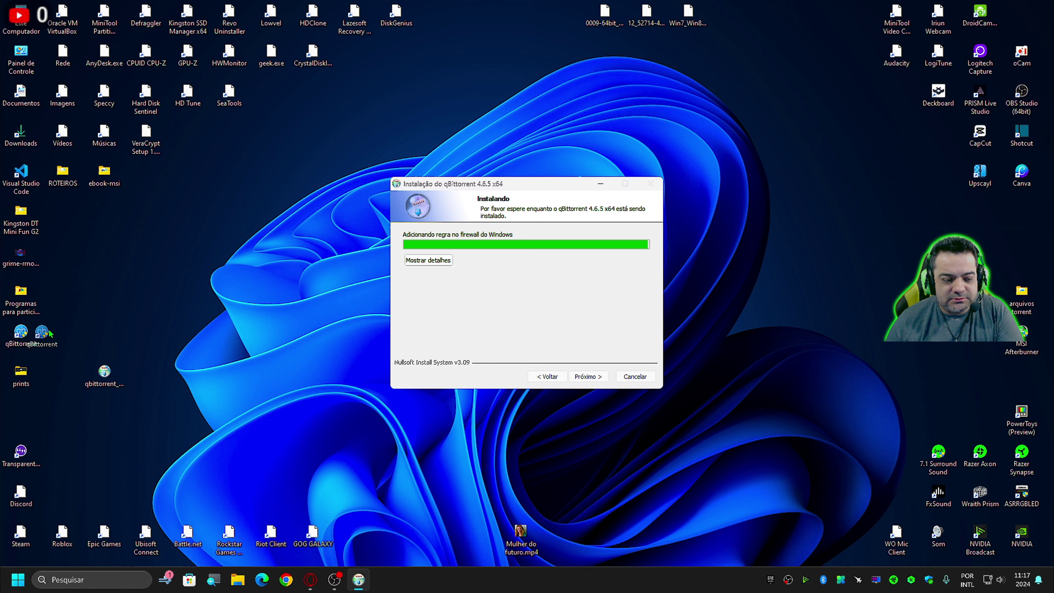
- Finish the installer with Executar o qBittorrent turned off, and move the new qBittorrent shortcut beside DroidCam on the desktop
drag(49, 333, 814, 143)
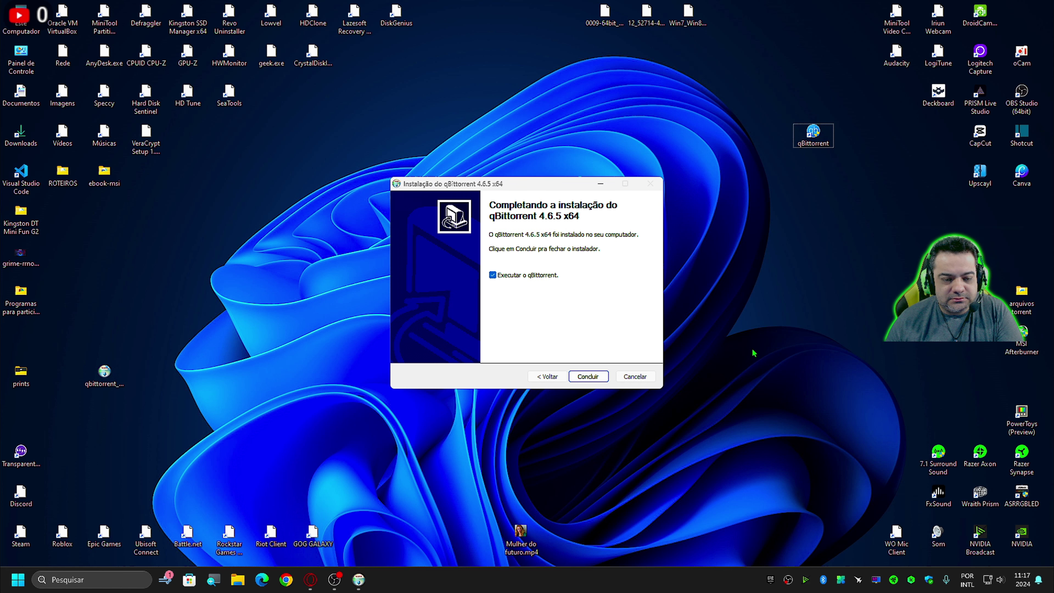
click(495, 285)
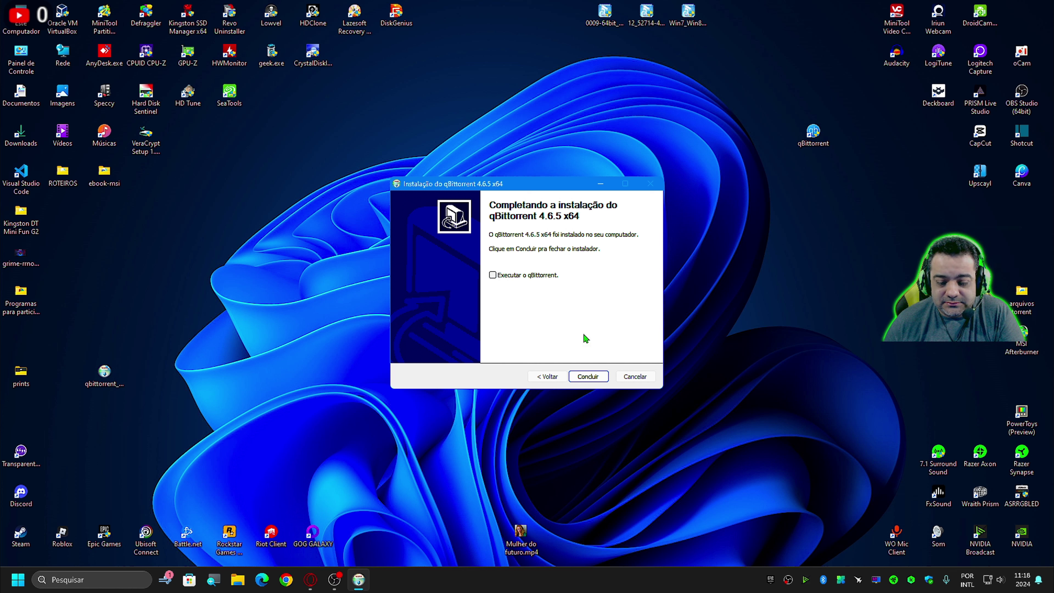
click(588, 376)
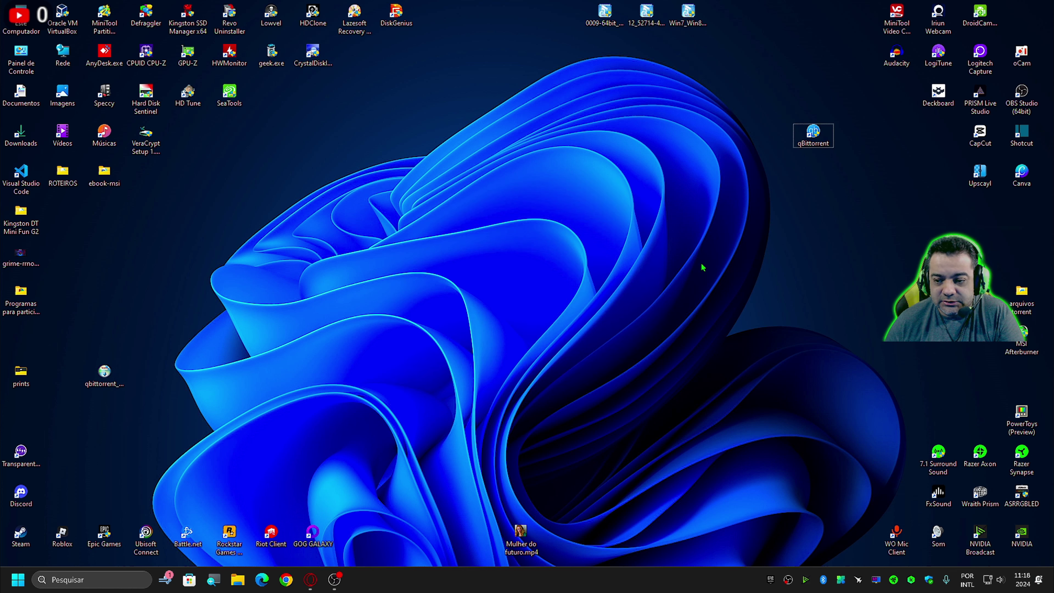
drag(813, 137, 1012, 25)
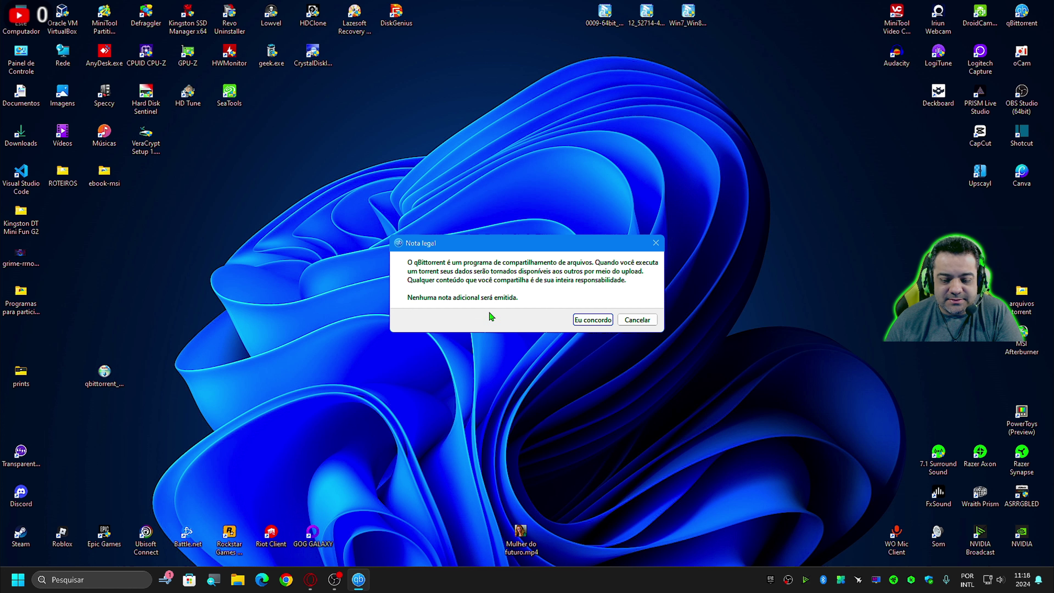
- Agree to qBittorrent's legal notice, and enlarge and reposition its main window
click(593, 321)
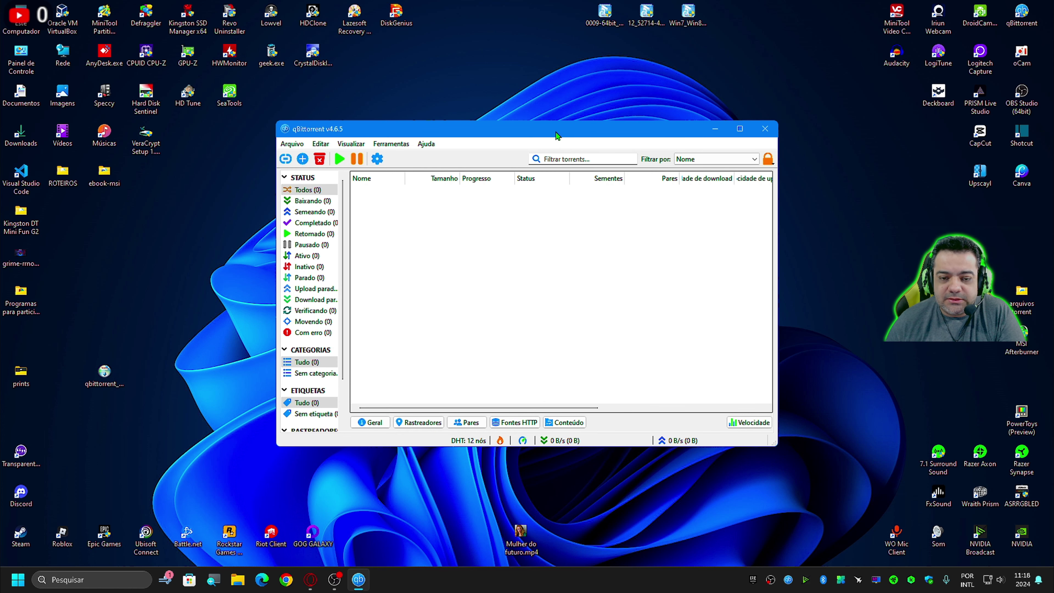
drag(770, 434, 883, 473)
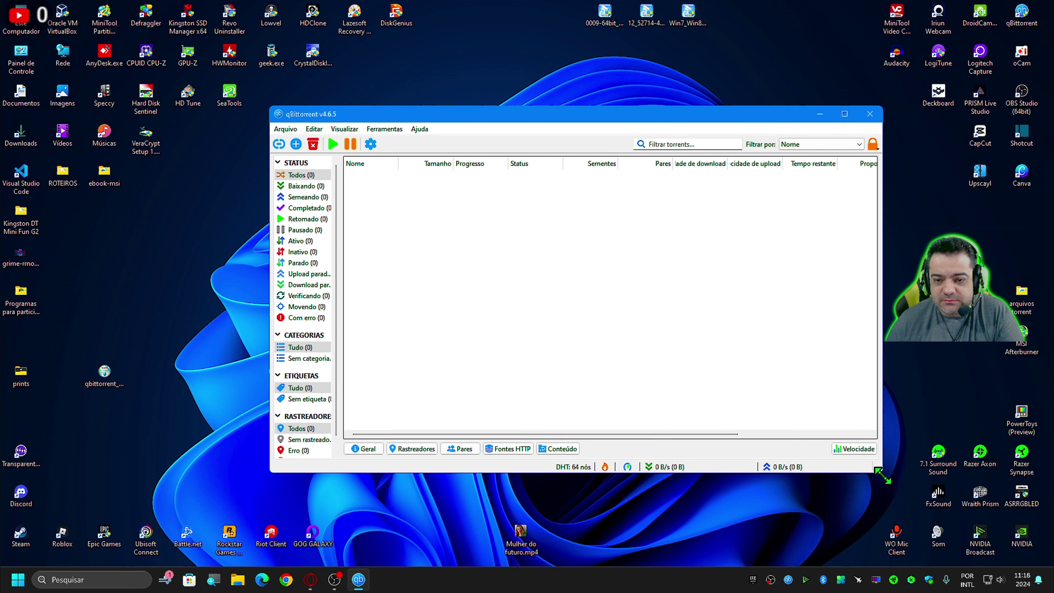
drag(547, 115, 499, 85)
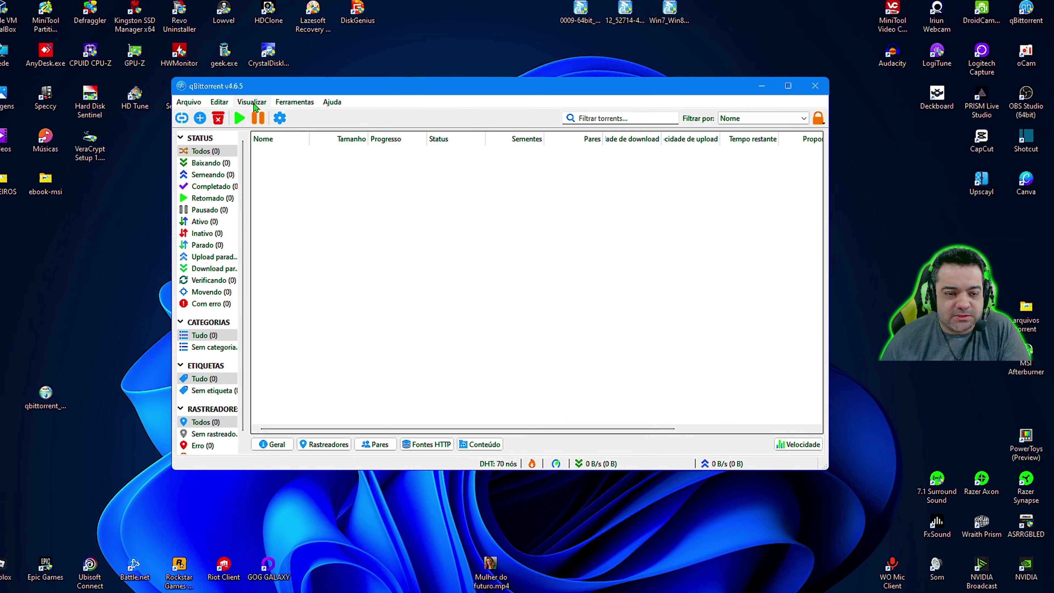
- Enable qBittorrent's search engine (Motor de Busca) and open the Busca view
click(293, 102)
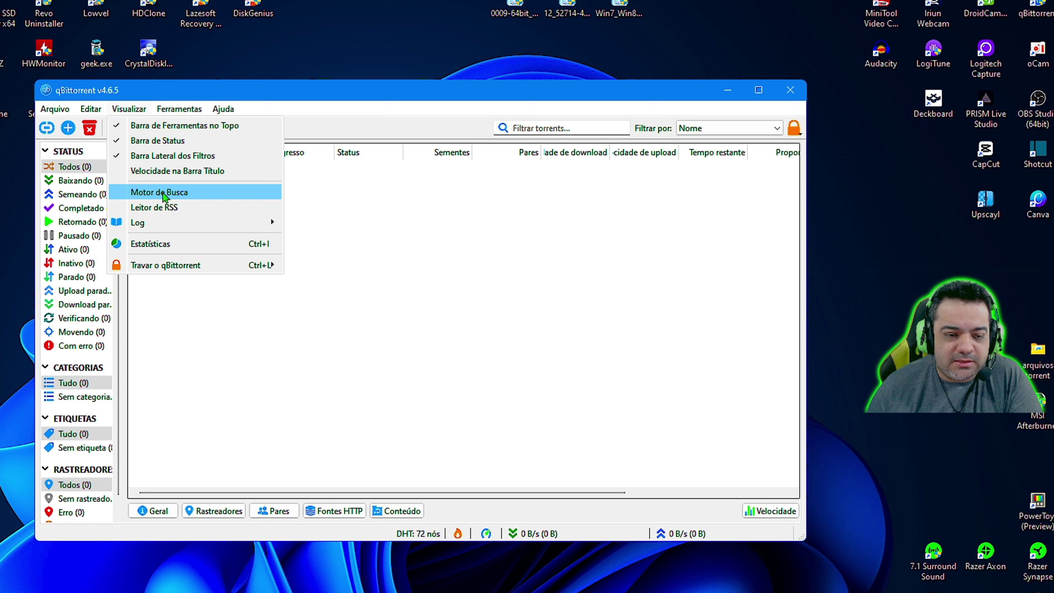
click(123, 194)
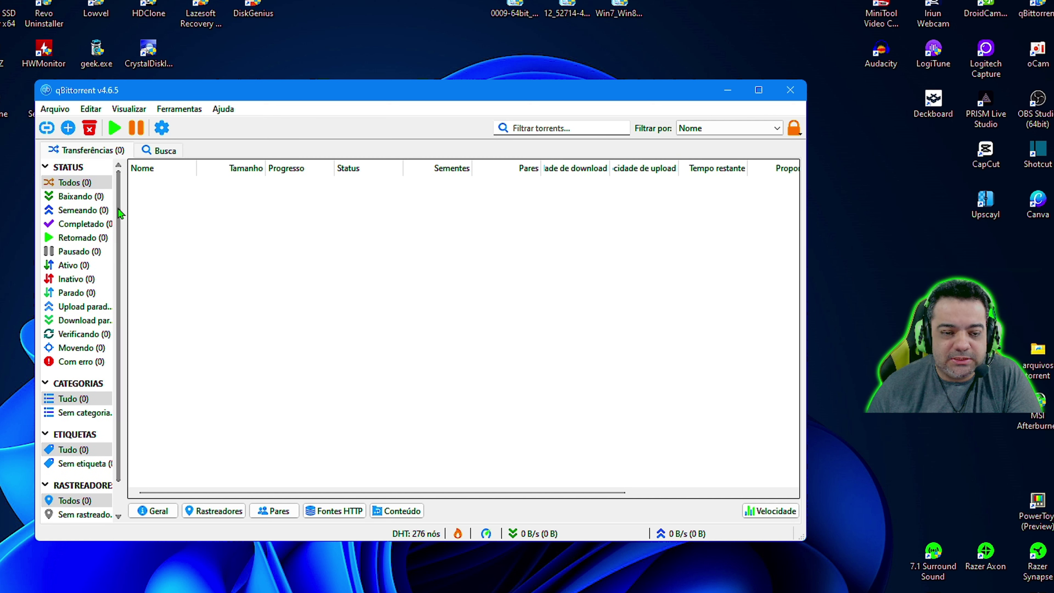
click(161, 152)
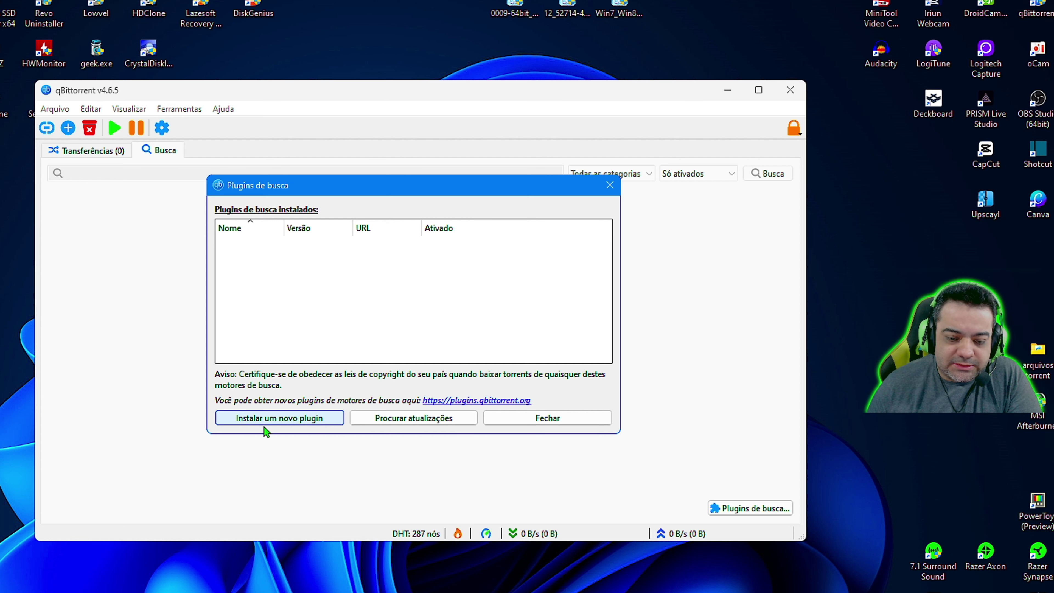
click(272, 423)
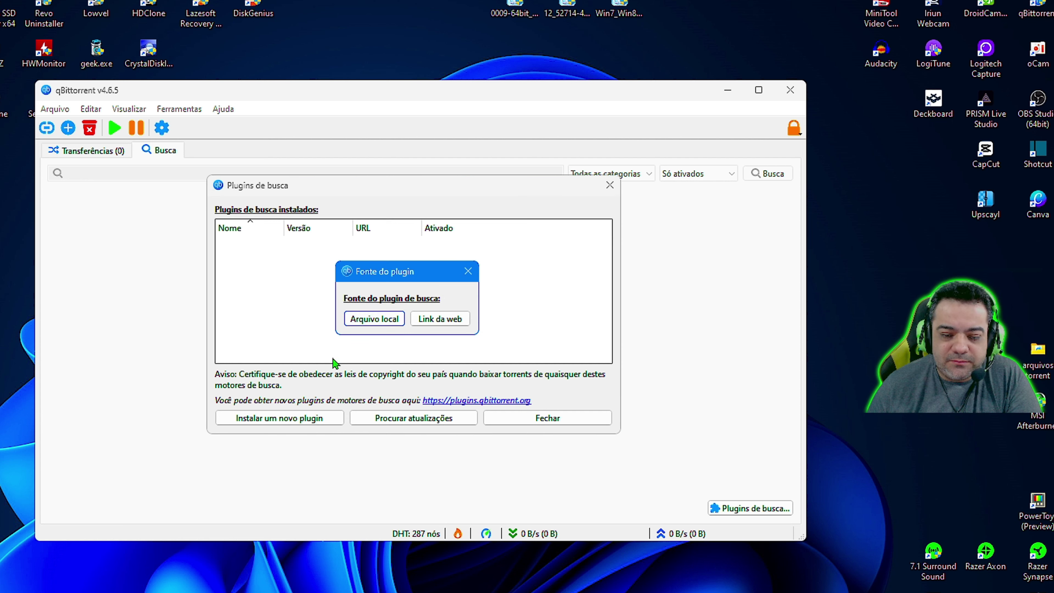
click(436, 323)
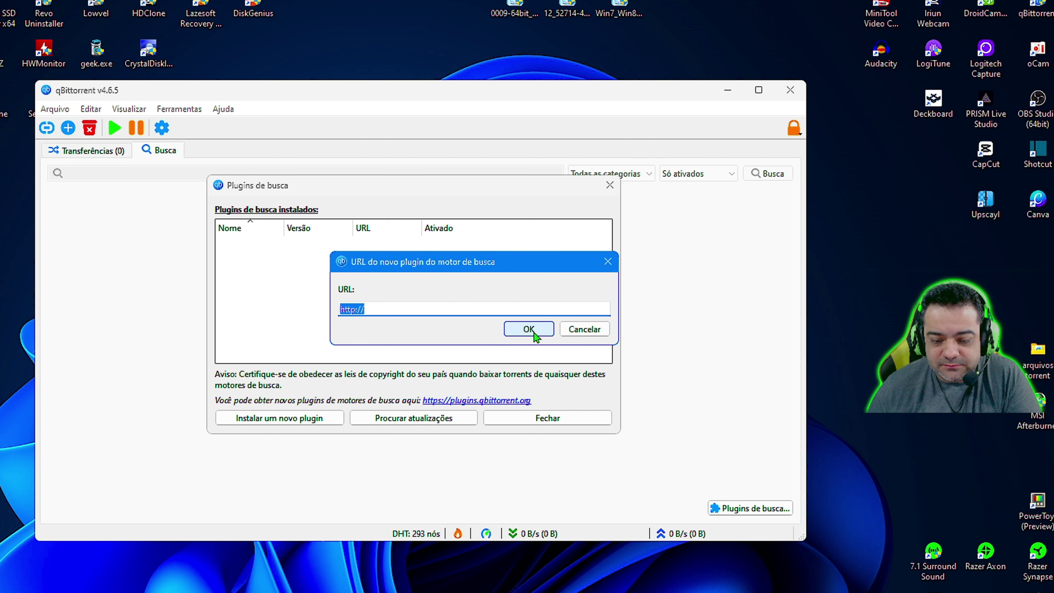
click(580, 331)
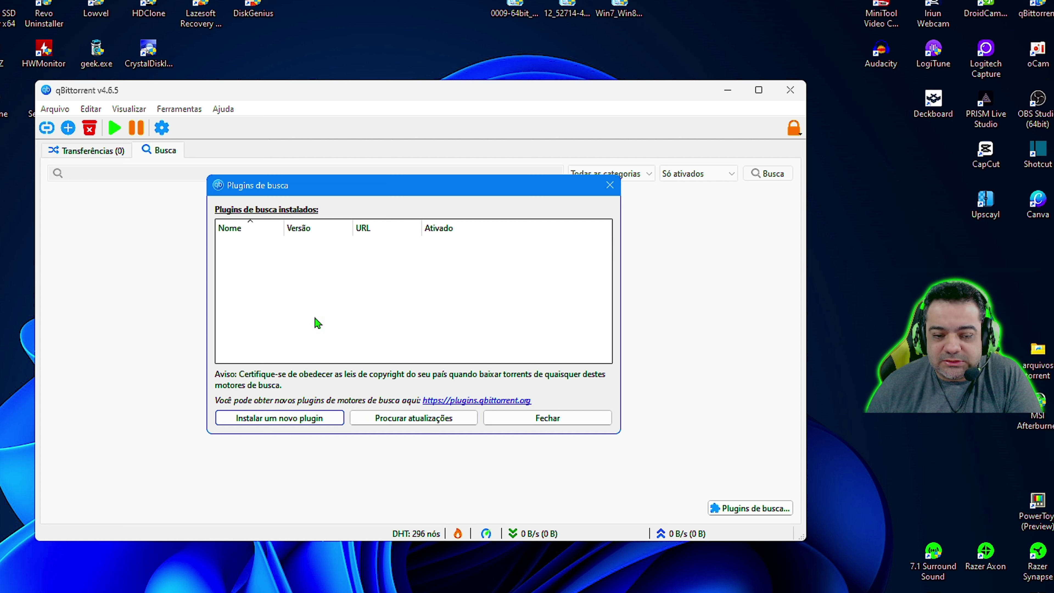
click(268, 422)
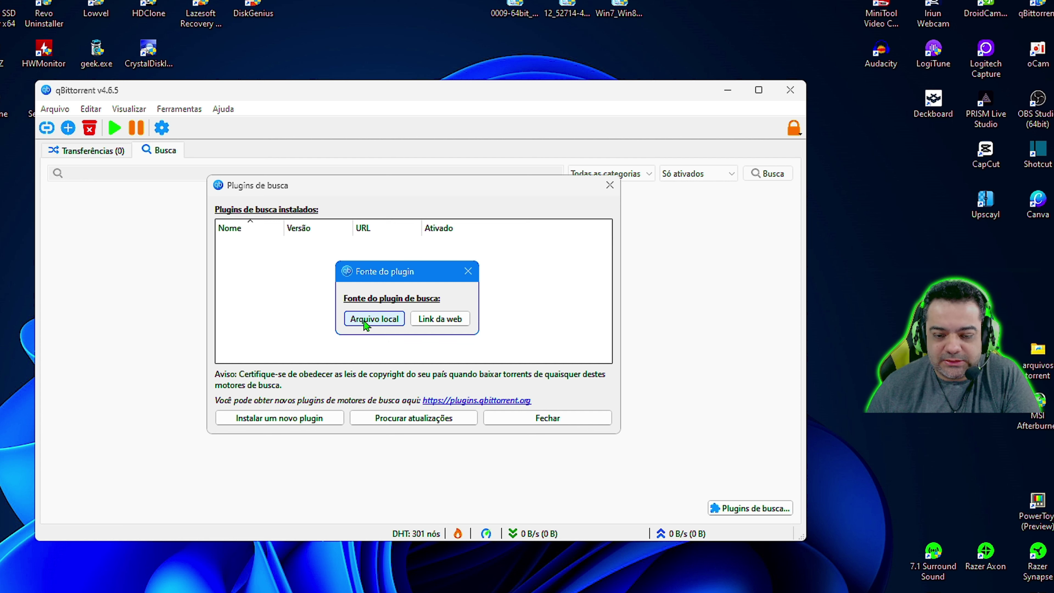
click(440, 319)
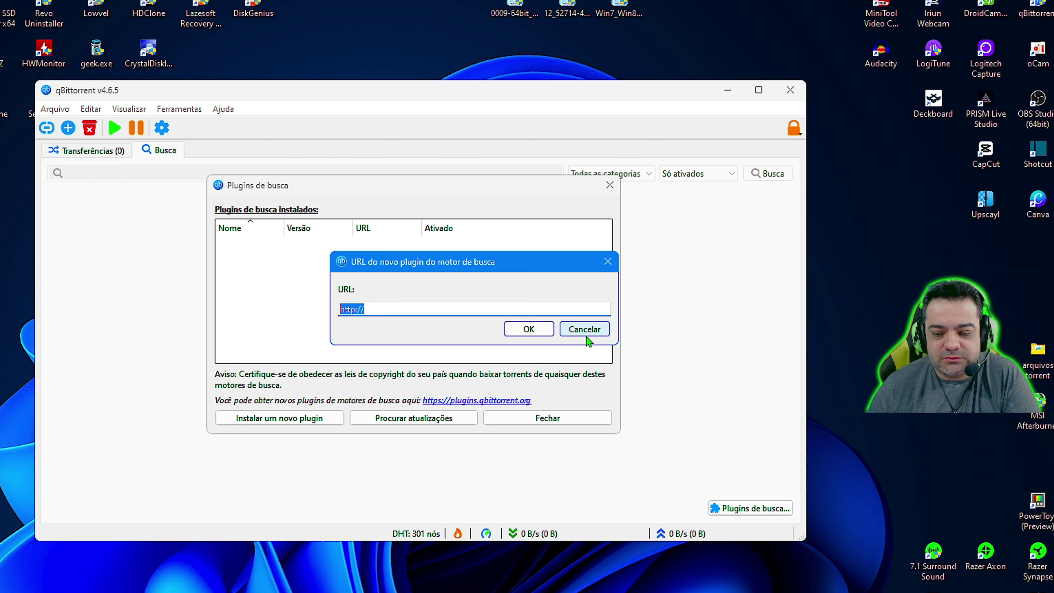
click(585, 330)
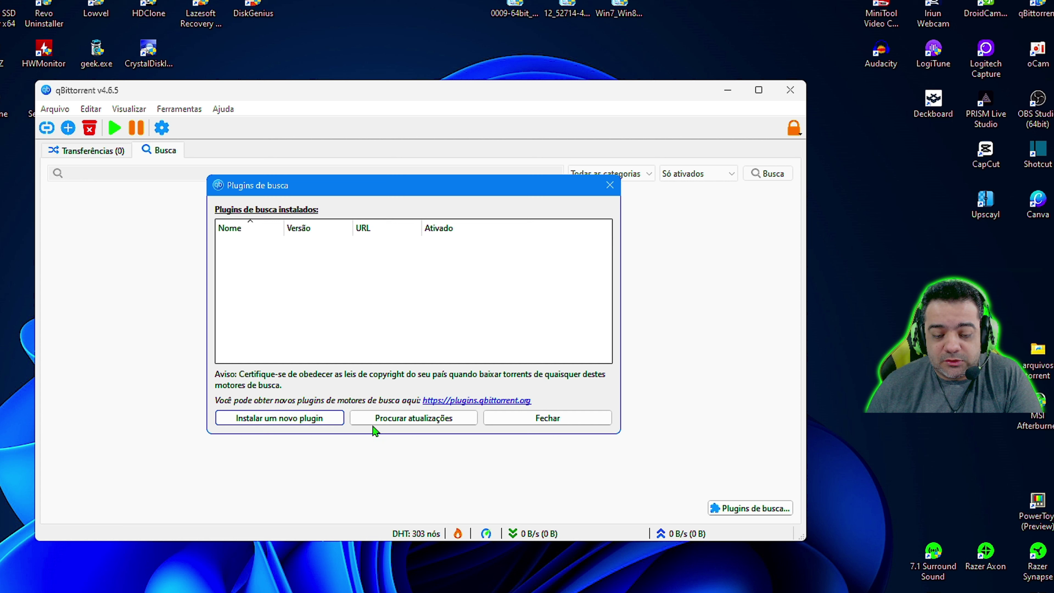
- Check for search plugin updates to install the default plugins, and dismiss the update notice
click(413, 423)
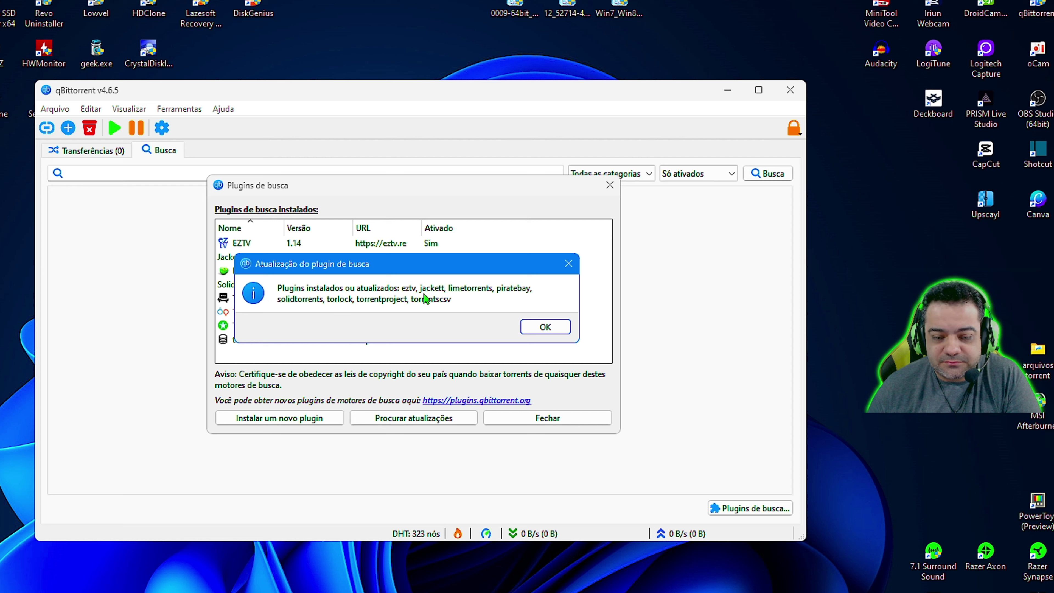
drag(430, 267, 706, 300)
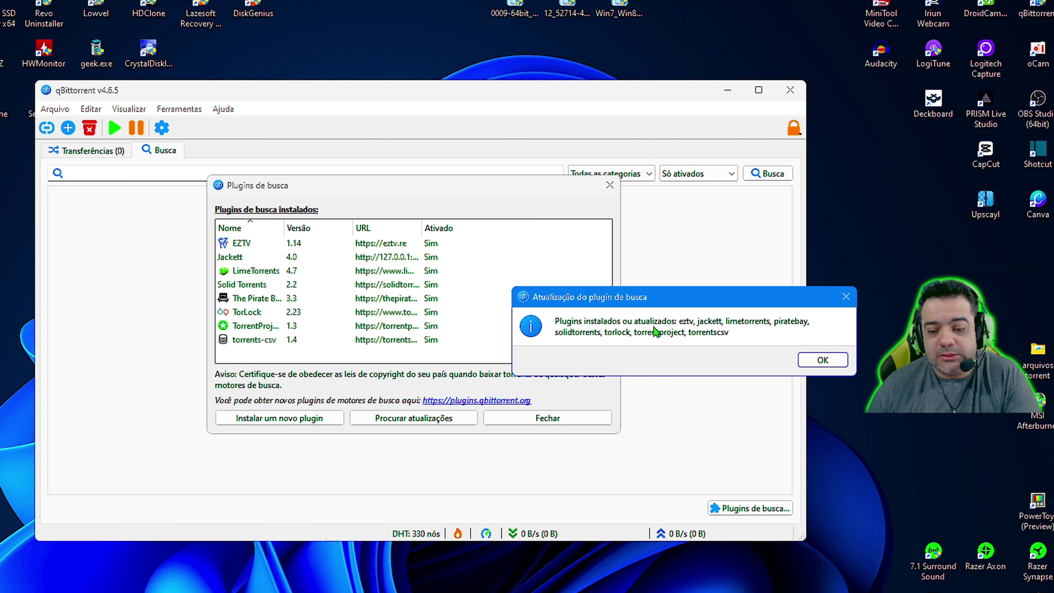
drag(695, 300, 441, 258)
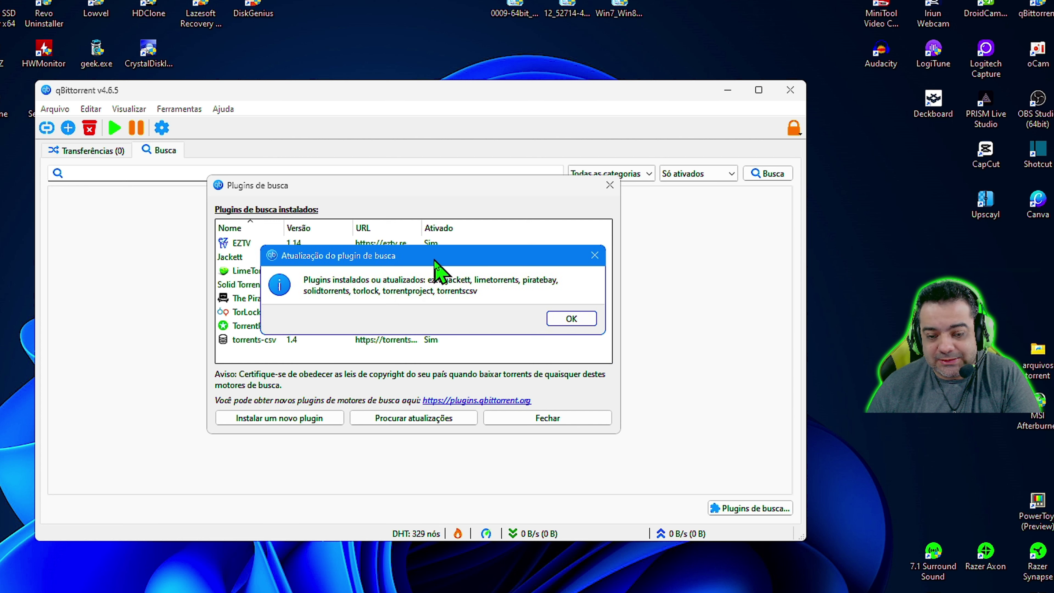
click(569, 320)
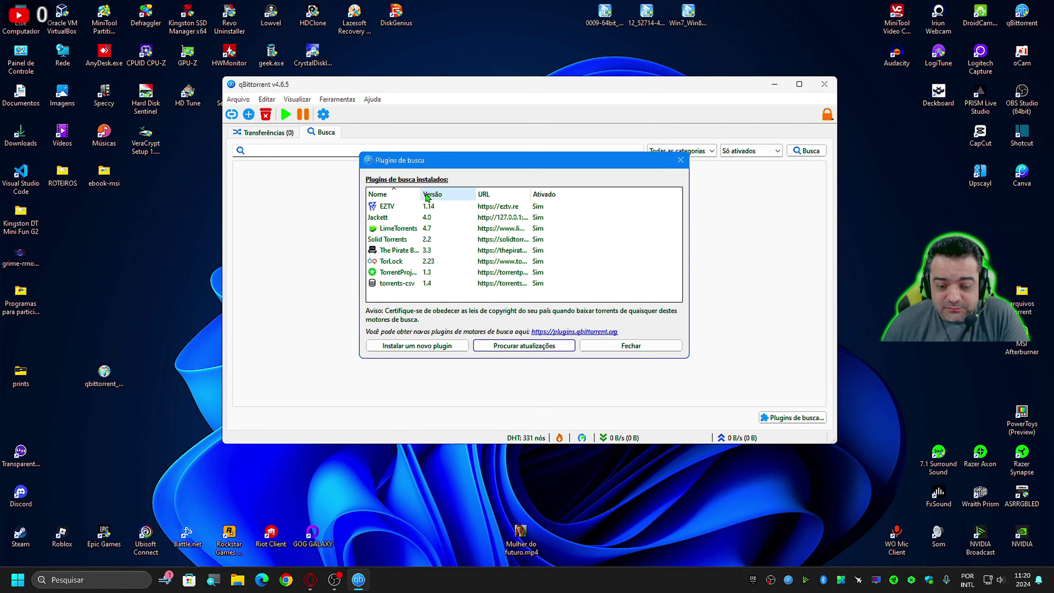
click(404, 230)
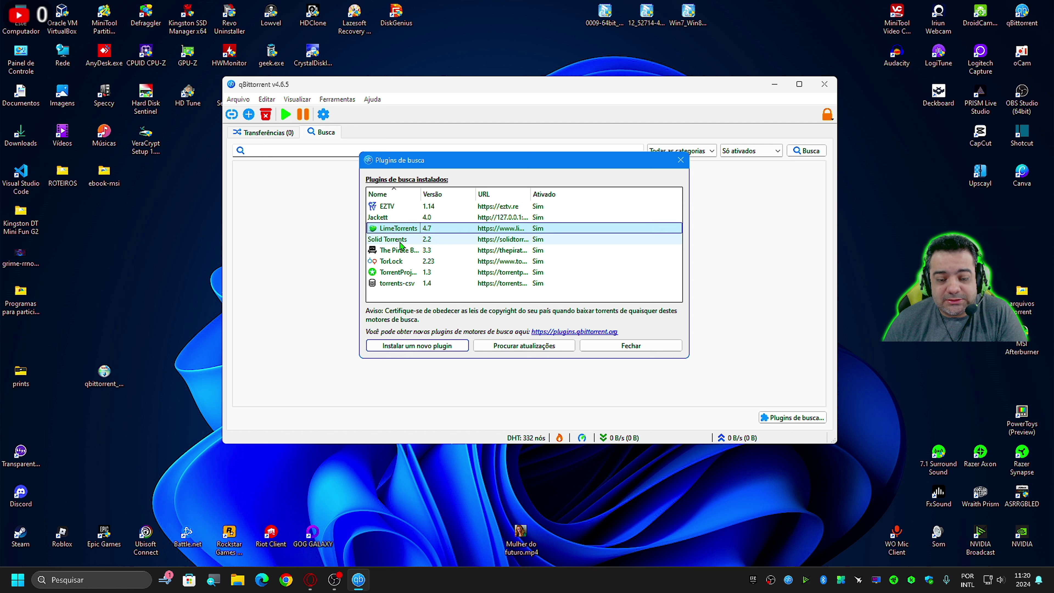
click(409, 347)
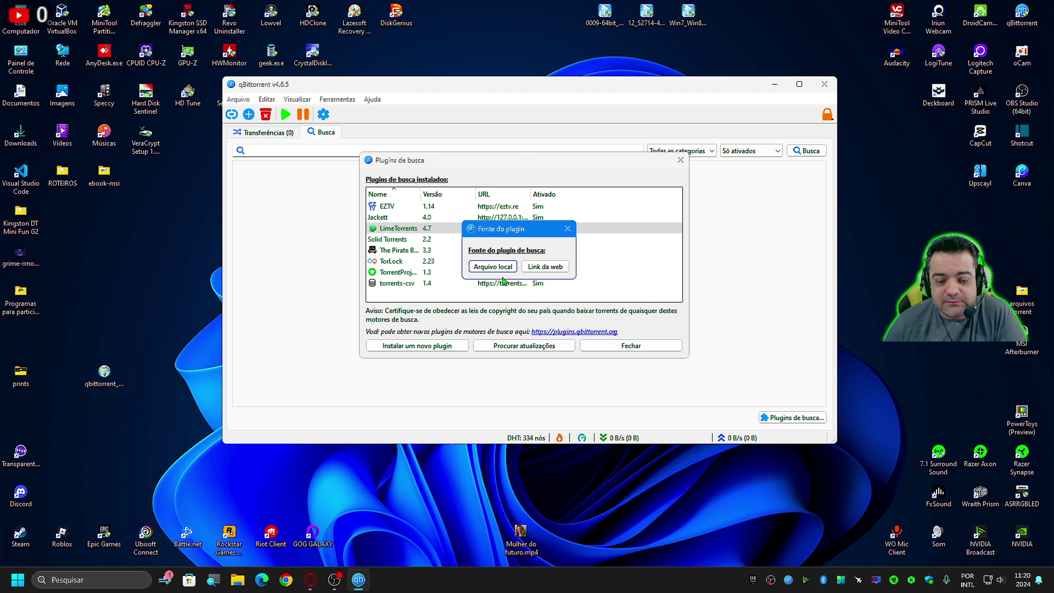
click(493, 267)
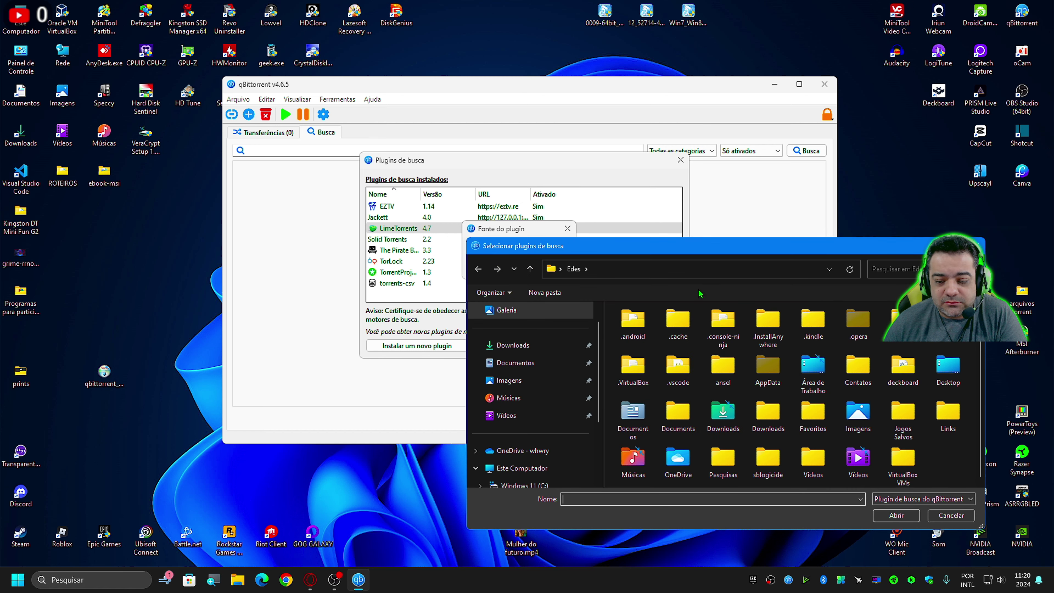
click(784, 427)
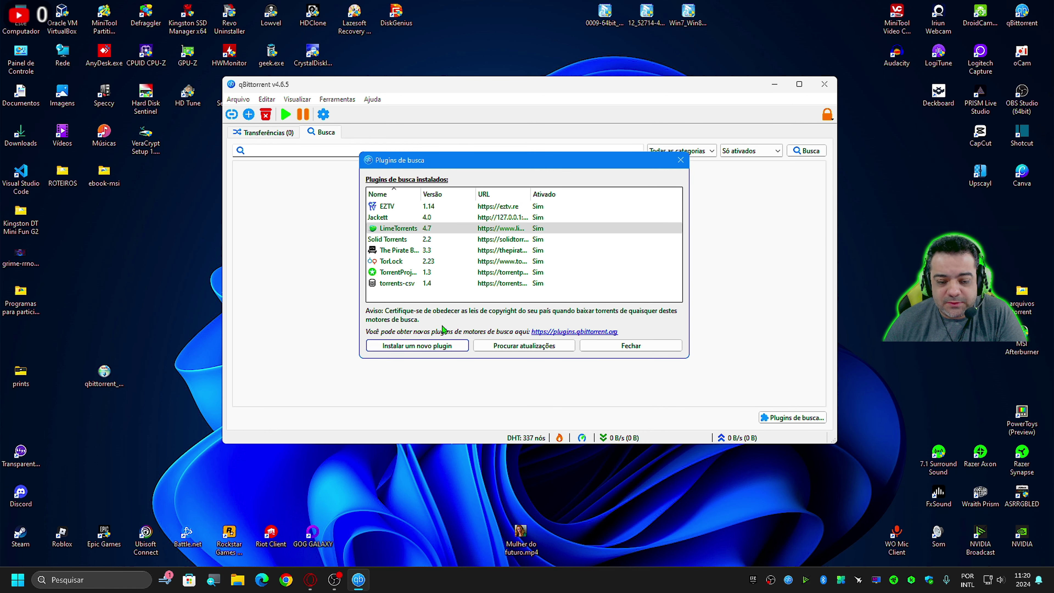
click(420, 345)
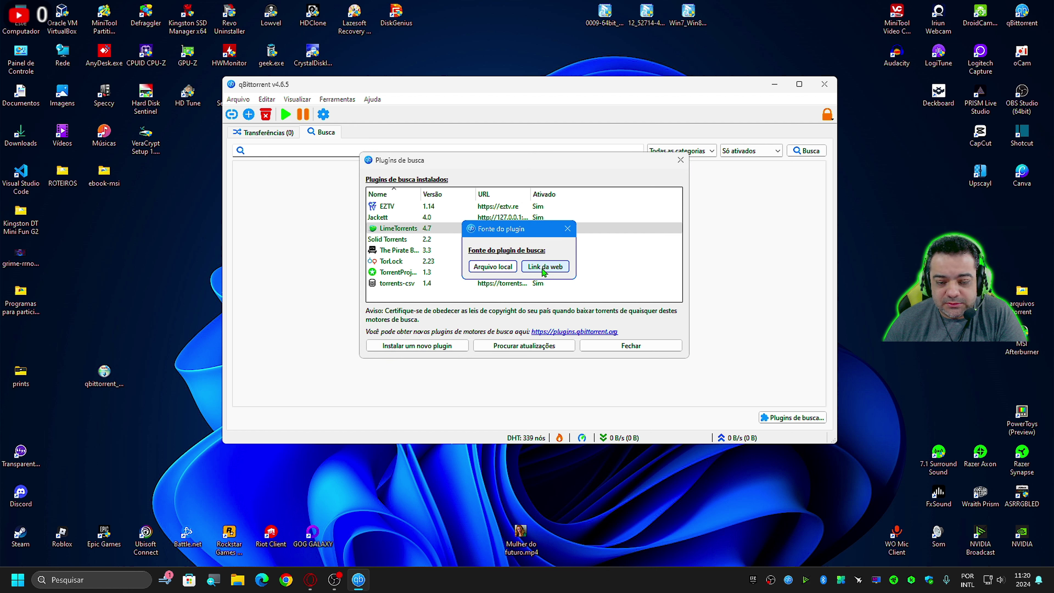
click(544, 266)
click(661, 274)
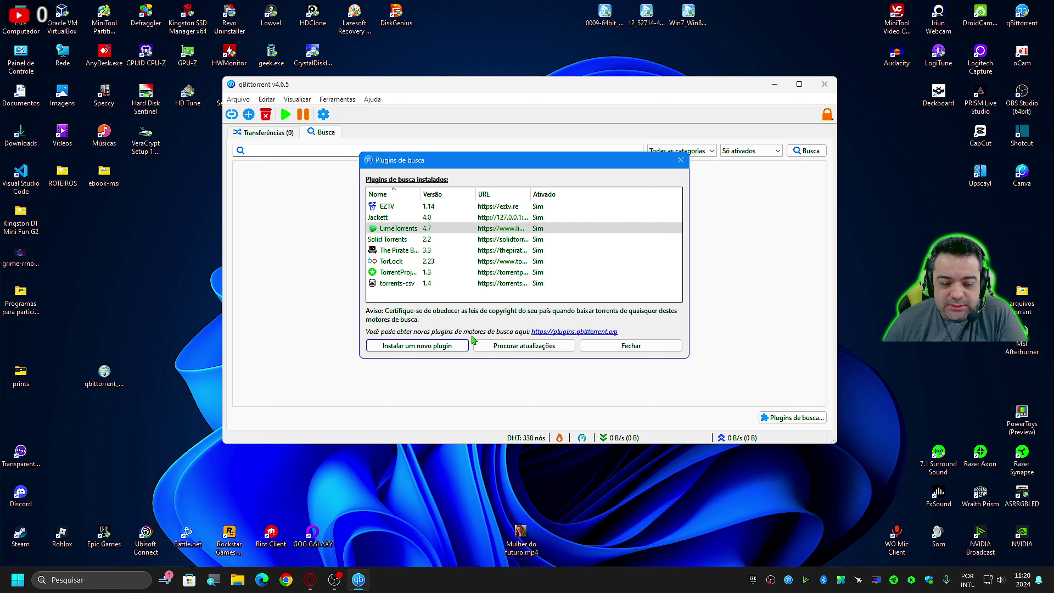
- Open the linked qBittorrent plugins site and examine the unofficial search plugins for public and private sites and their download links
click(574, 332)
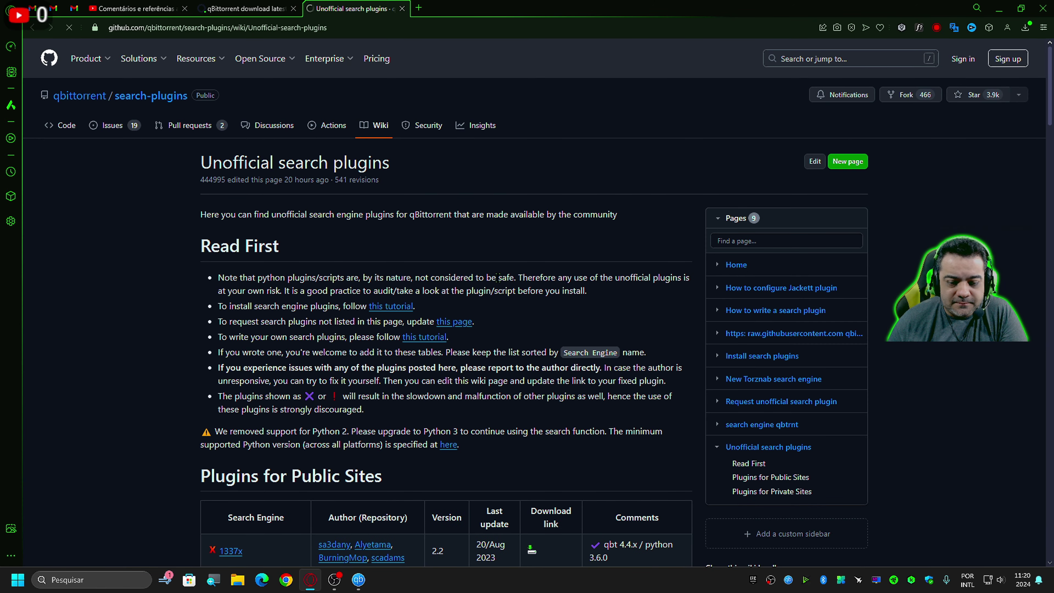
scroll(499, 277, down, 6)
scroll(226, 294, down, 15)
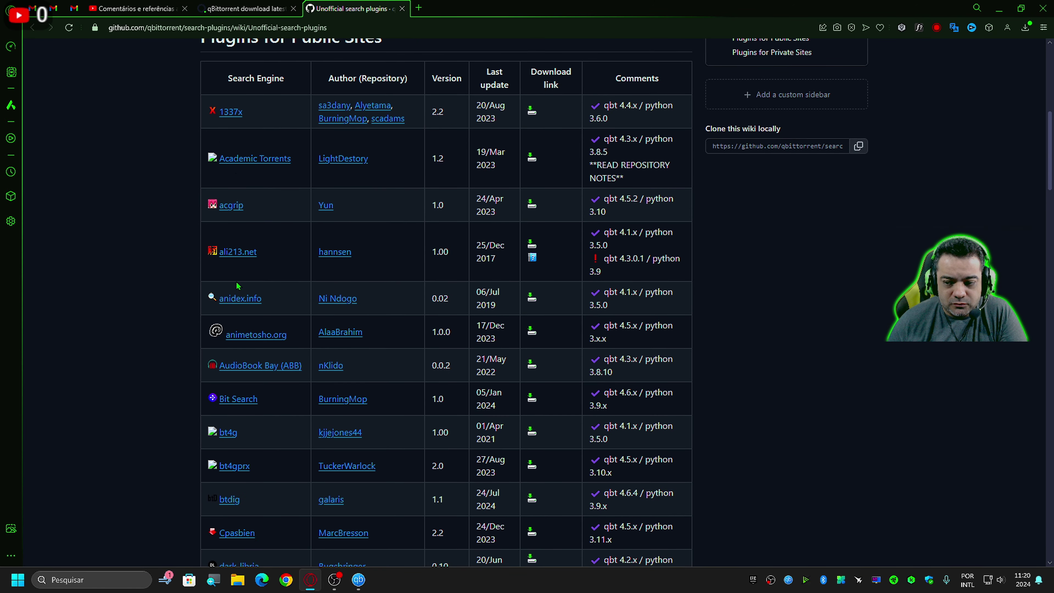
scroll(249, 283, down, 20)
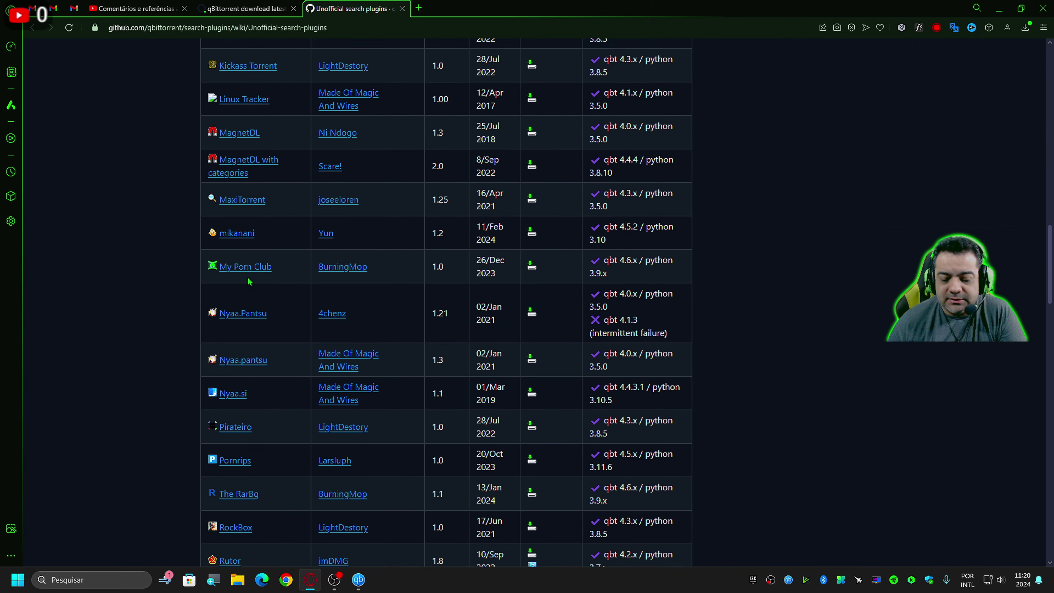
scroll(250, 274, down, 5)
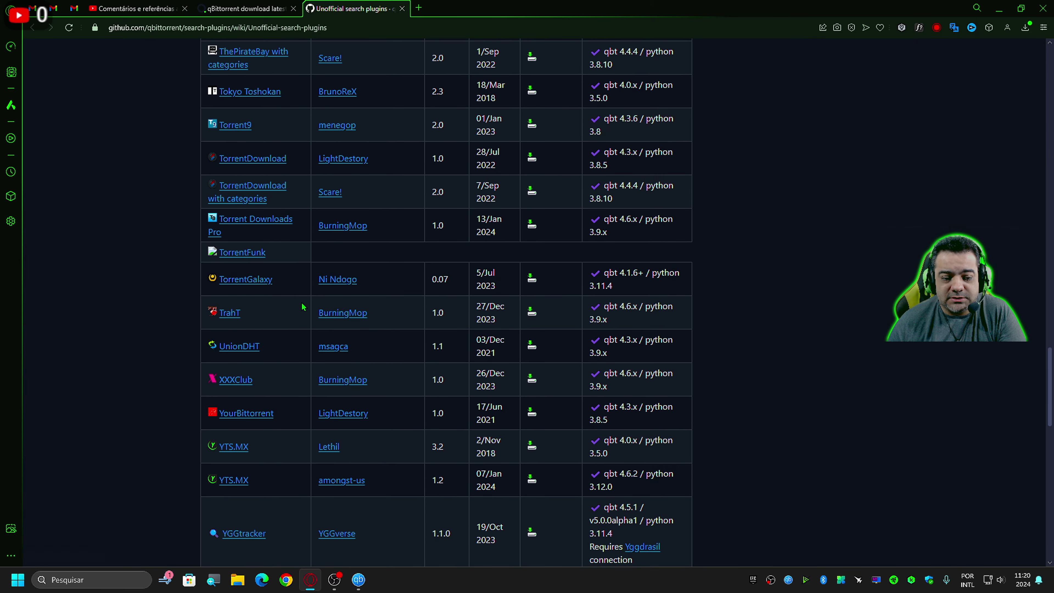
scroll(182, 328, down, 7)
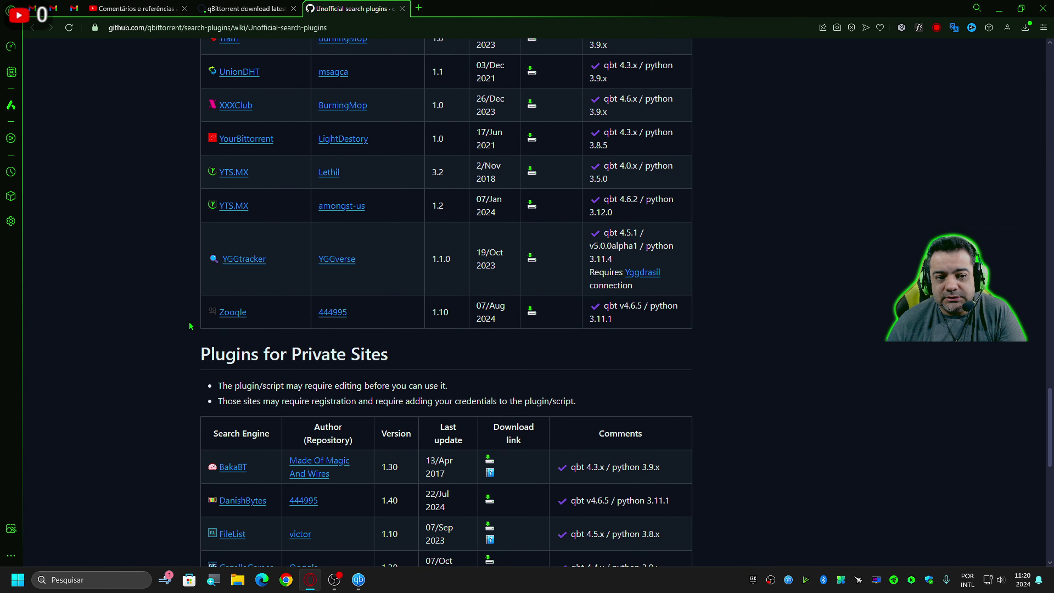
scroll(187, 324, up, 3)
scroll(190, 320, down, 5)
scroll(197, 314, up, 12)
scroll(197, 314, up, 20)
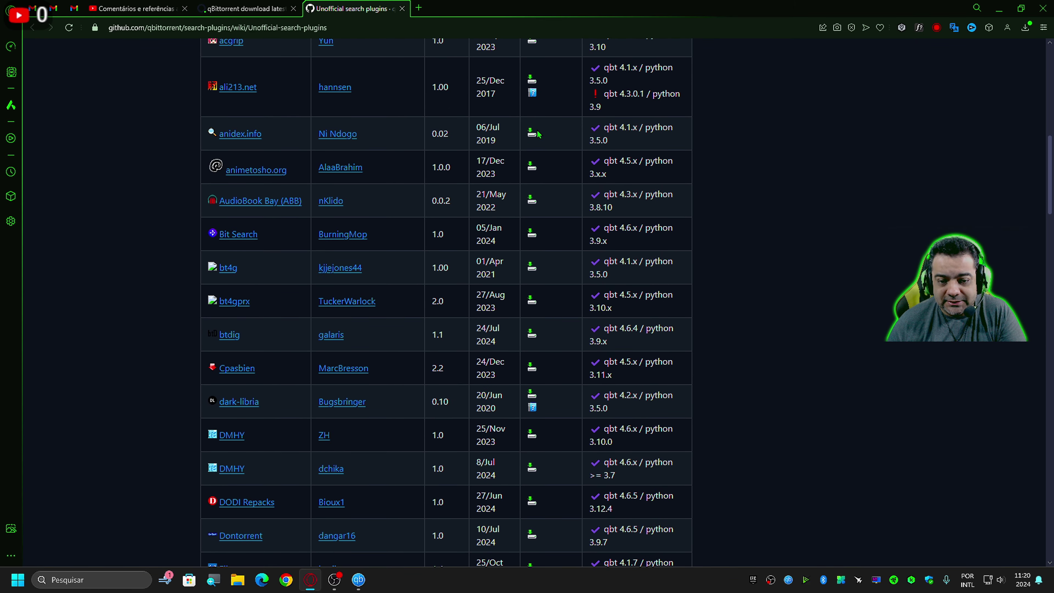
scroll(532, 137, up, 8)
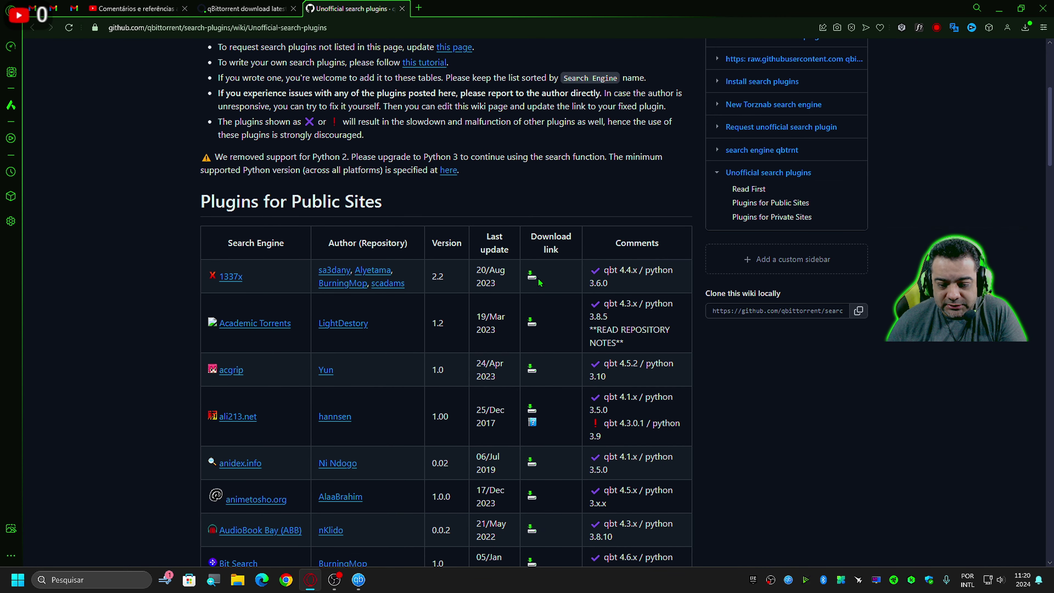
scroll(233, 319, down, 3)
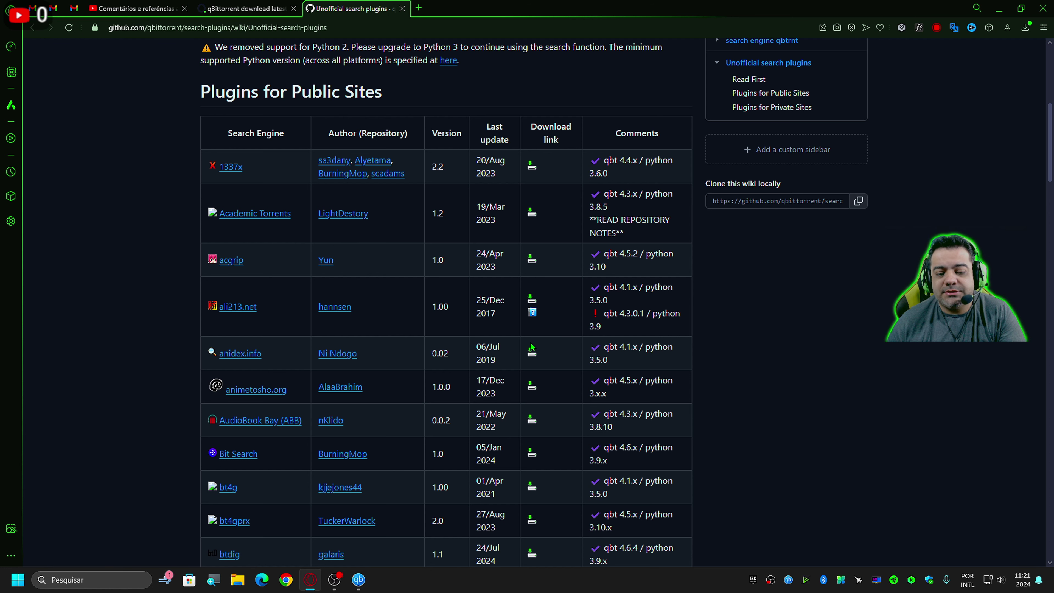
click(1006, 14)
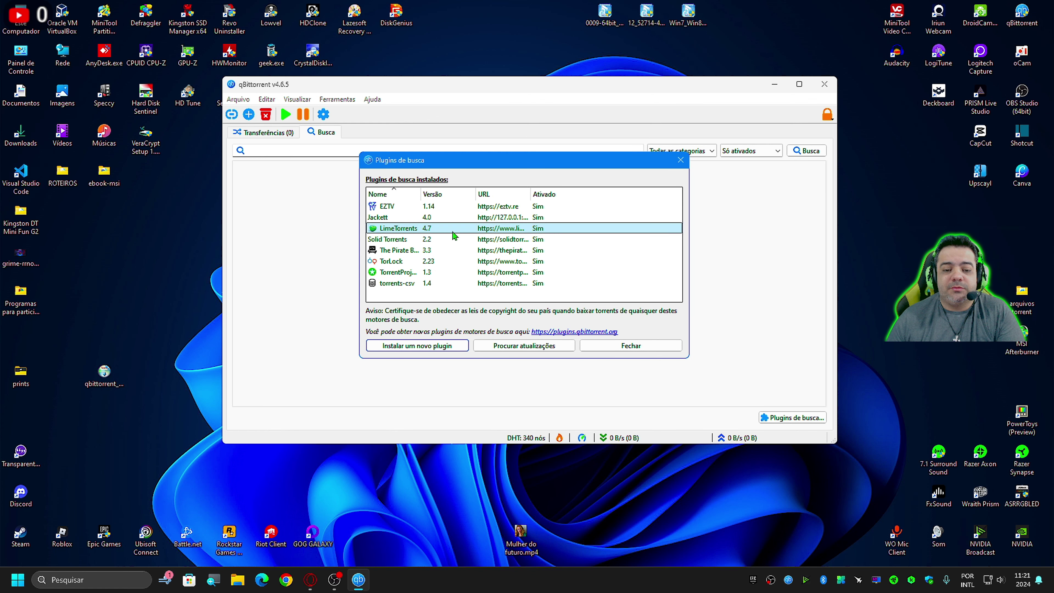
click(406, 350)
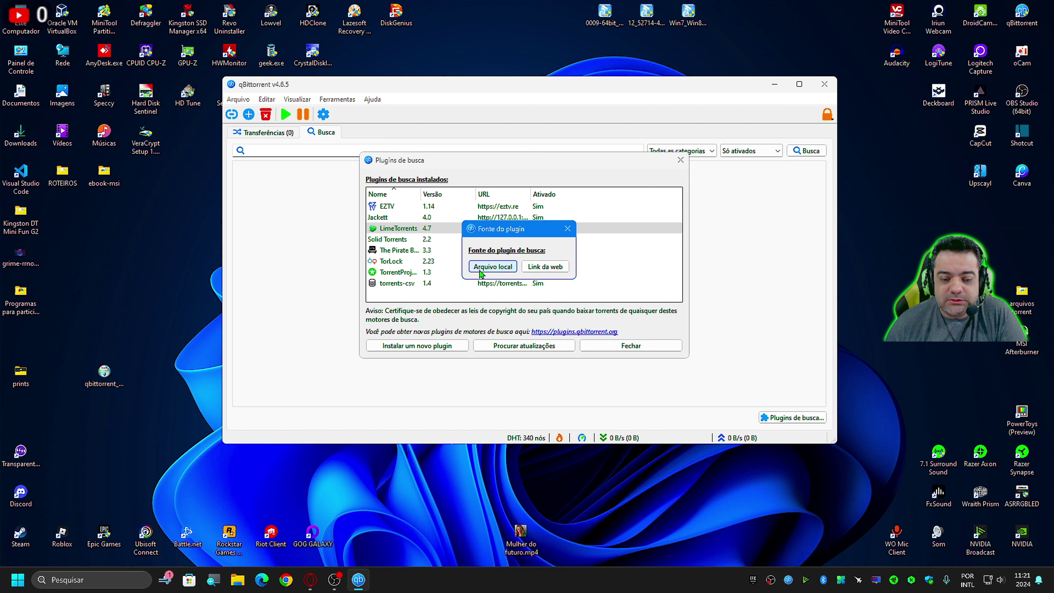
click(550, 266)
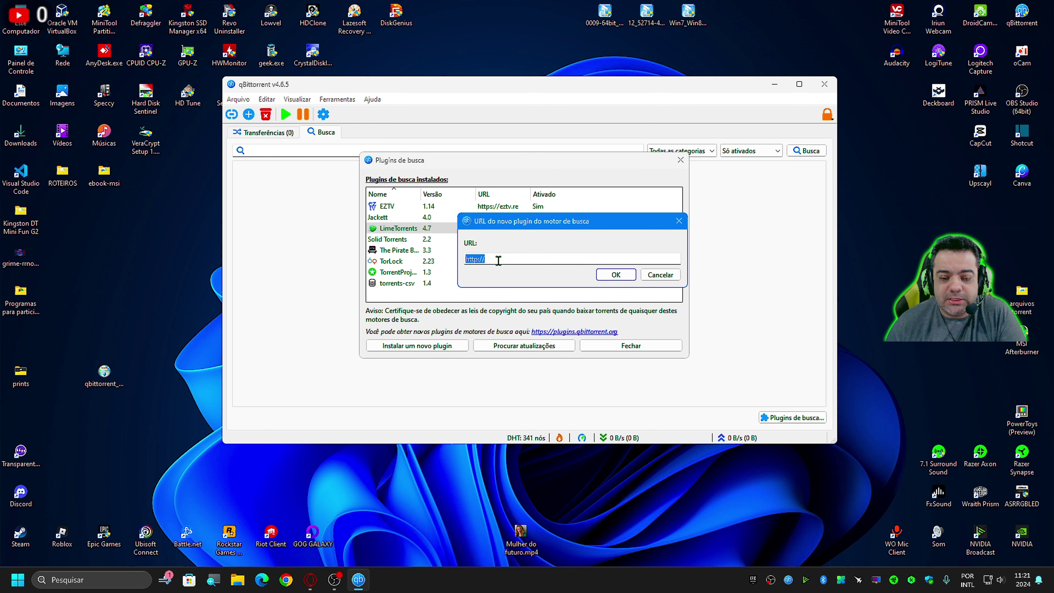
click(656, 275)
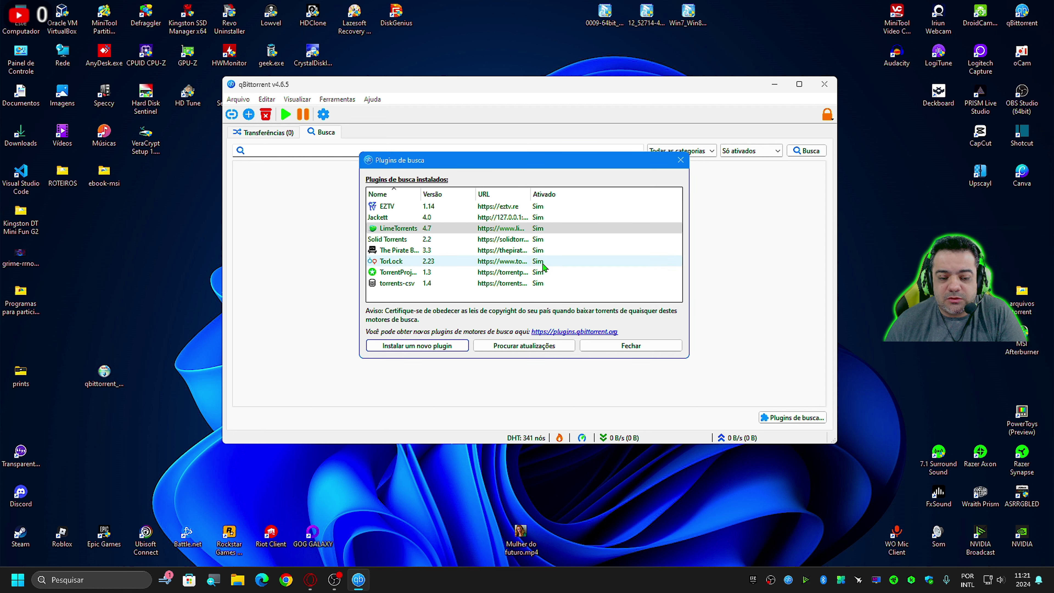
click(310, 579)
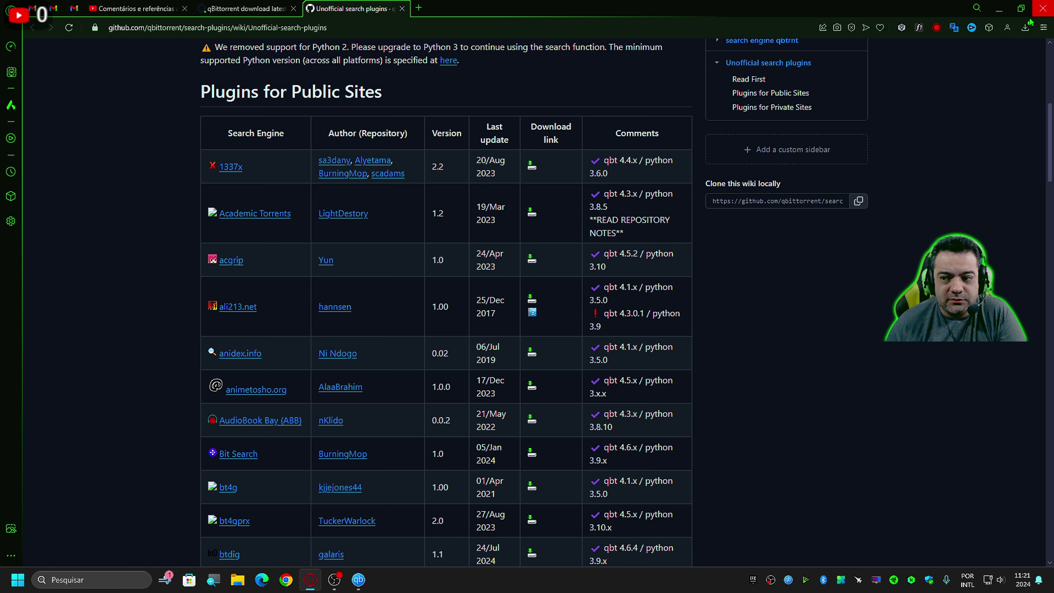
click(999, 8)
click(405, 347)
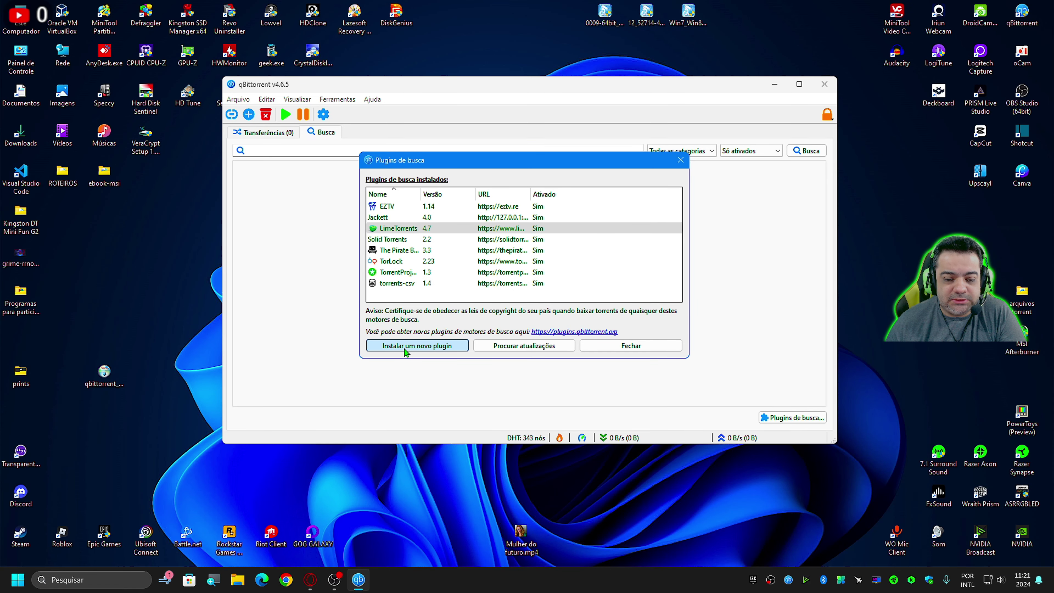
click(493, 272)
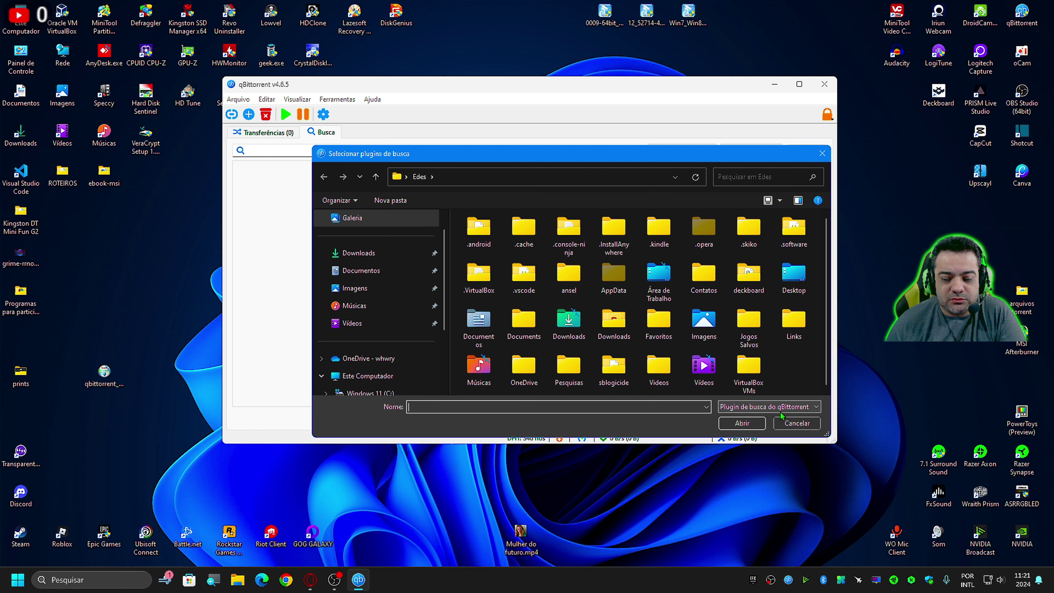
click(794, 424)
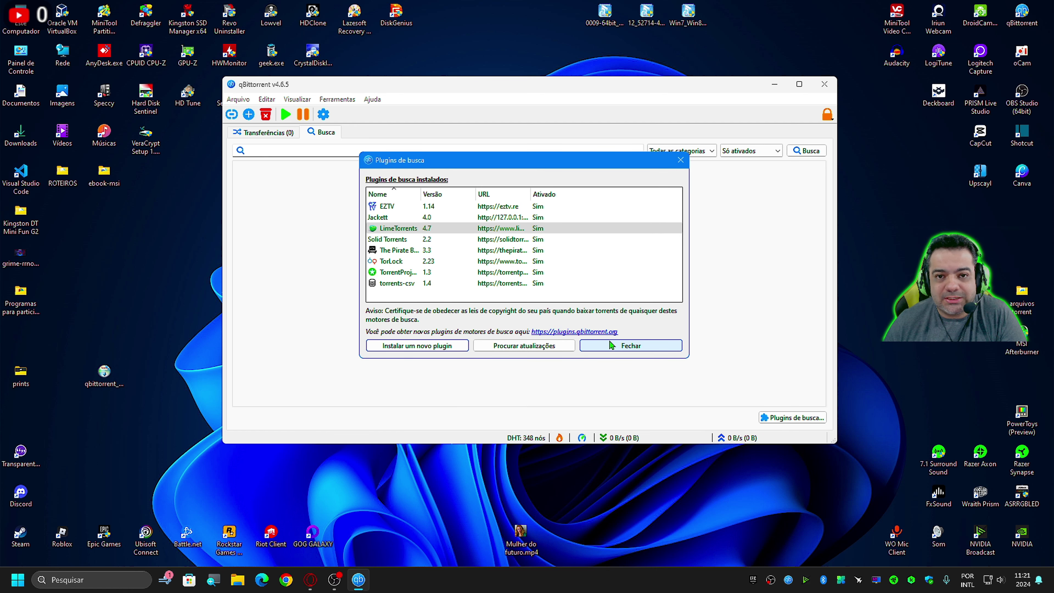
- Search for "Windows 10" with the enabled plugins in all categories, and widen the results' Nome column to fit the torrent names
click(628, 347)
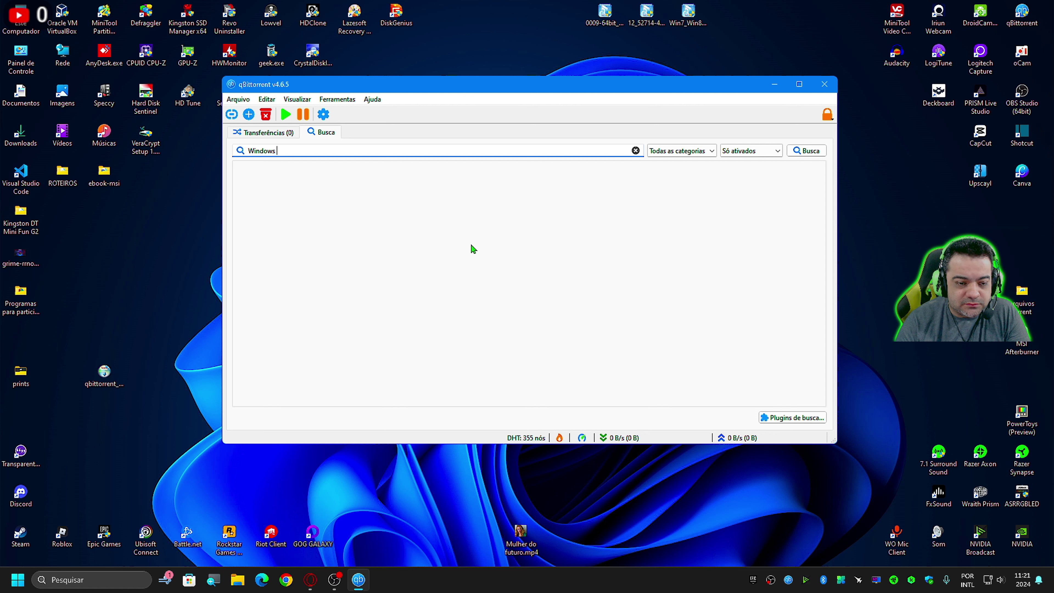
text(0)
key(Return)
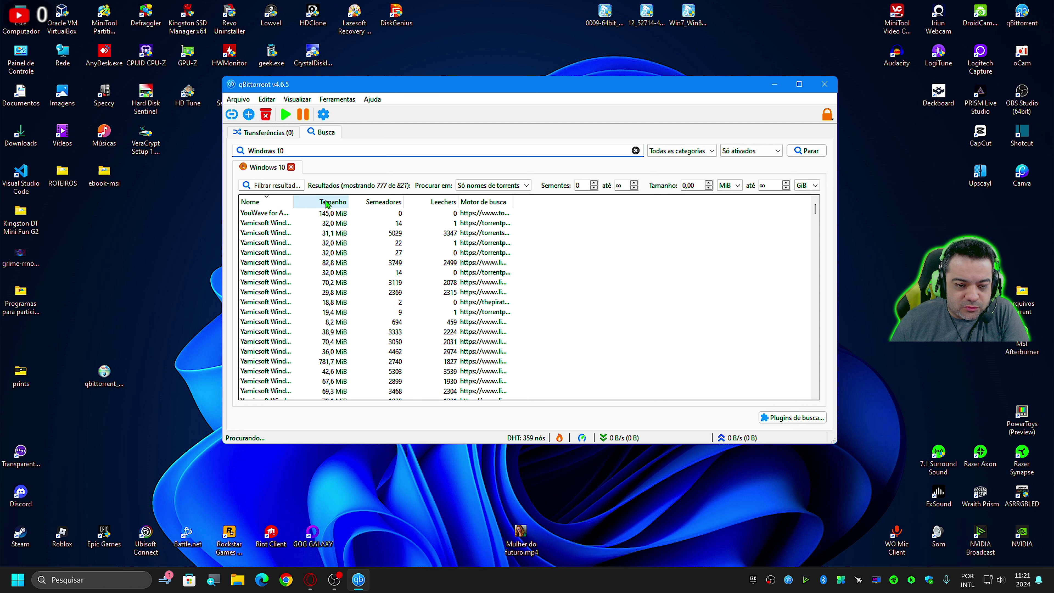
double_click(293, 202)
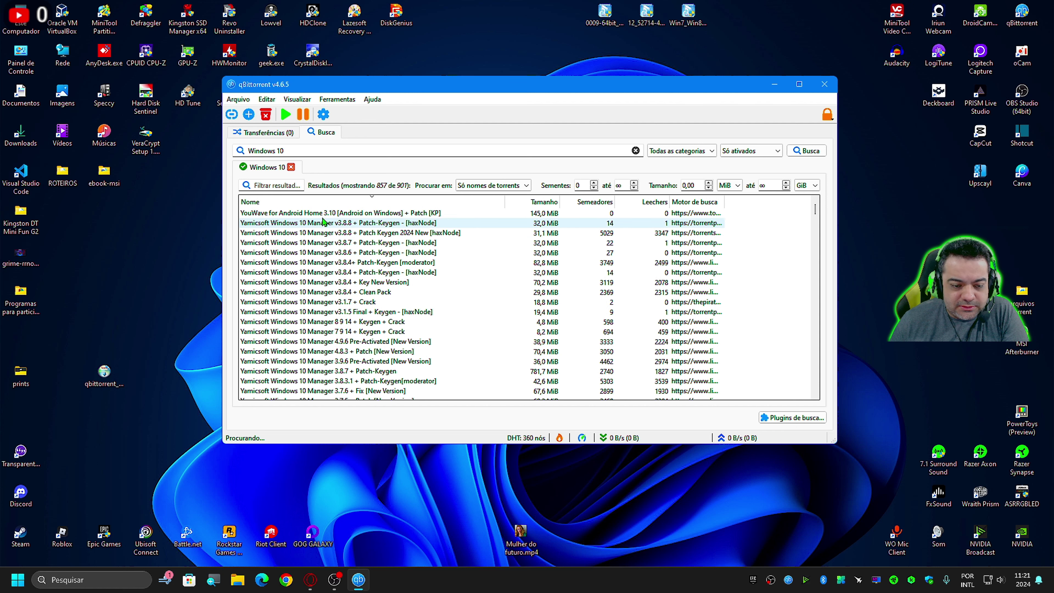
- Run another torrent search for "Windows 10 pt-b r" in all categories
click(315, 151)
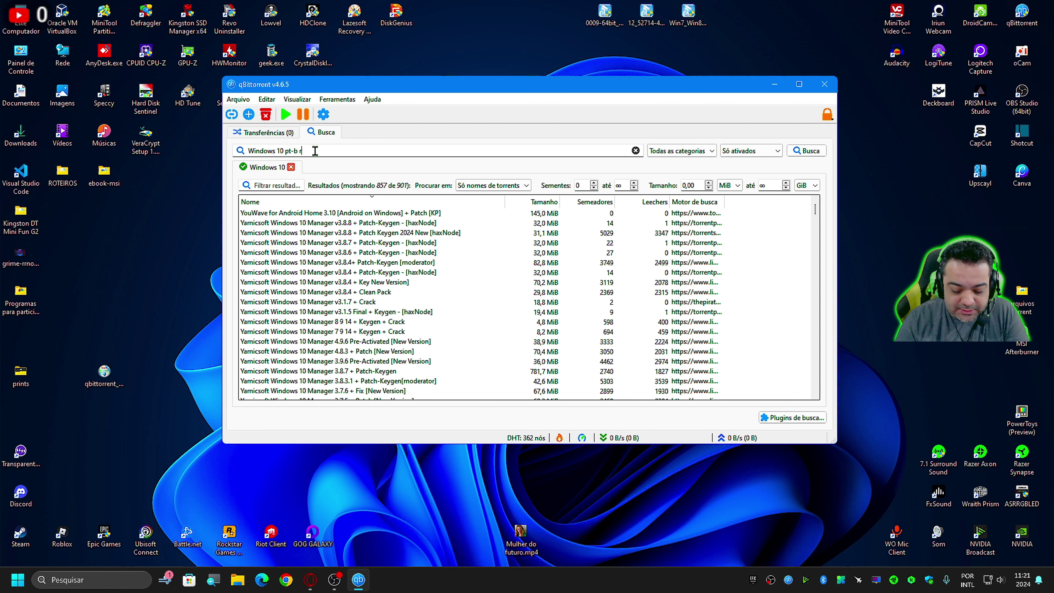
text(pt-b r)
key(Return)
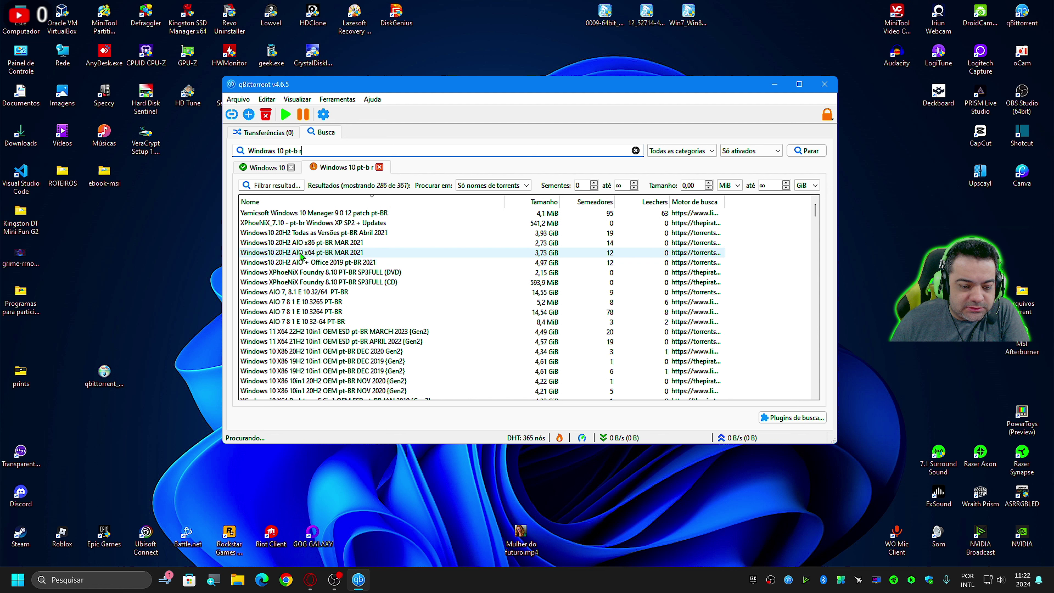
- Select the result Windows10 20H2 Todas as Versões pt-BR Abril 2021 and widen the Motor de busca column to show full site addresses
click(319, 257)
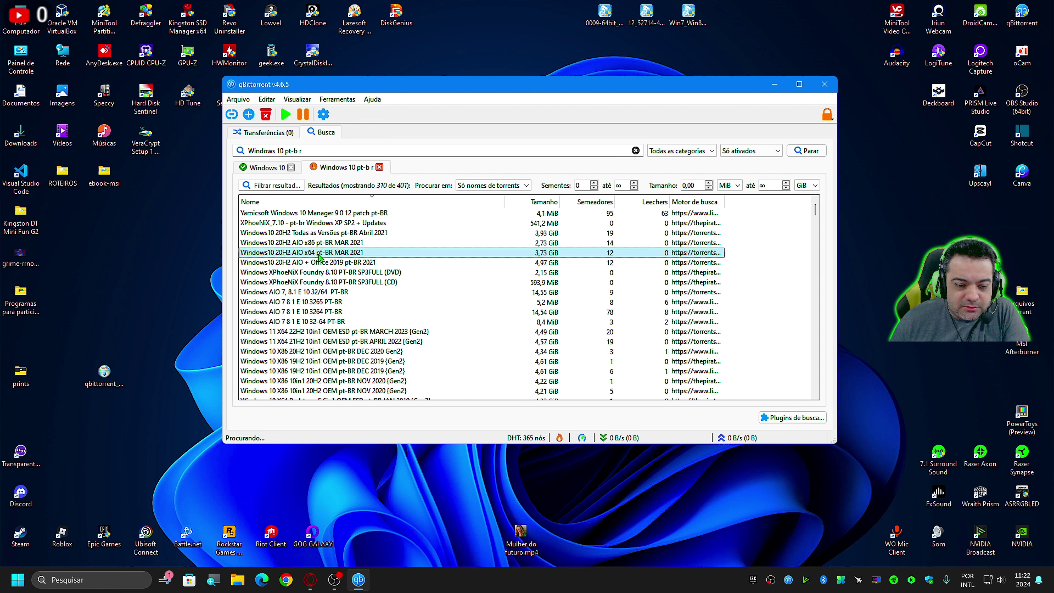
click(351, 244)
click(355, 234)
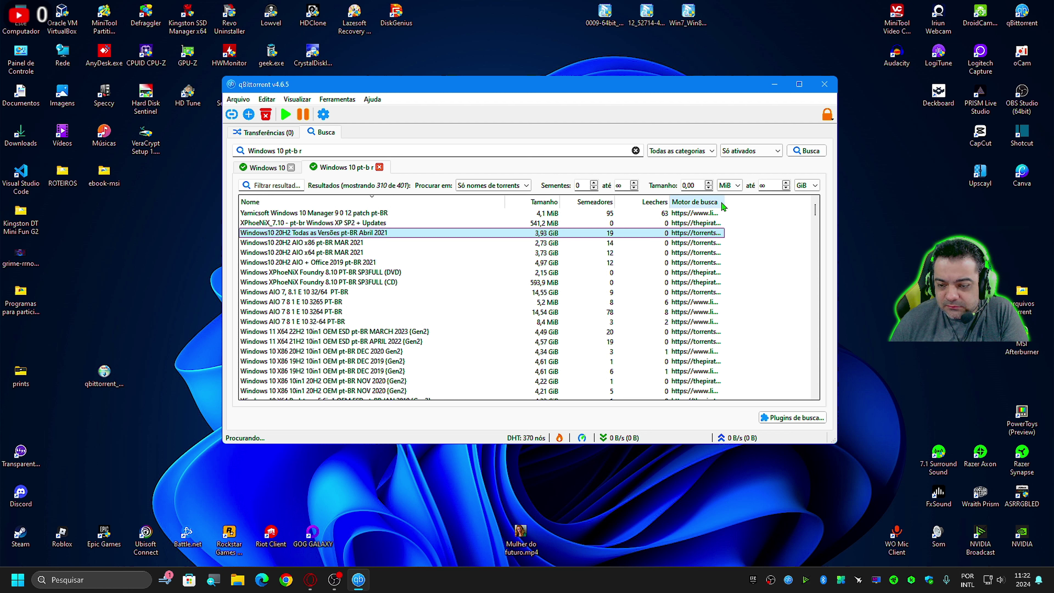
drag(724, 202, 778, 202)
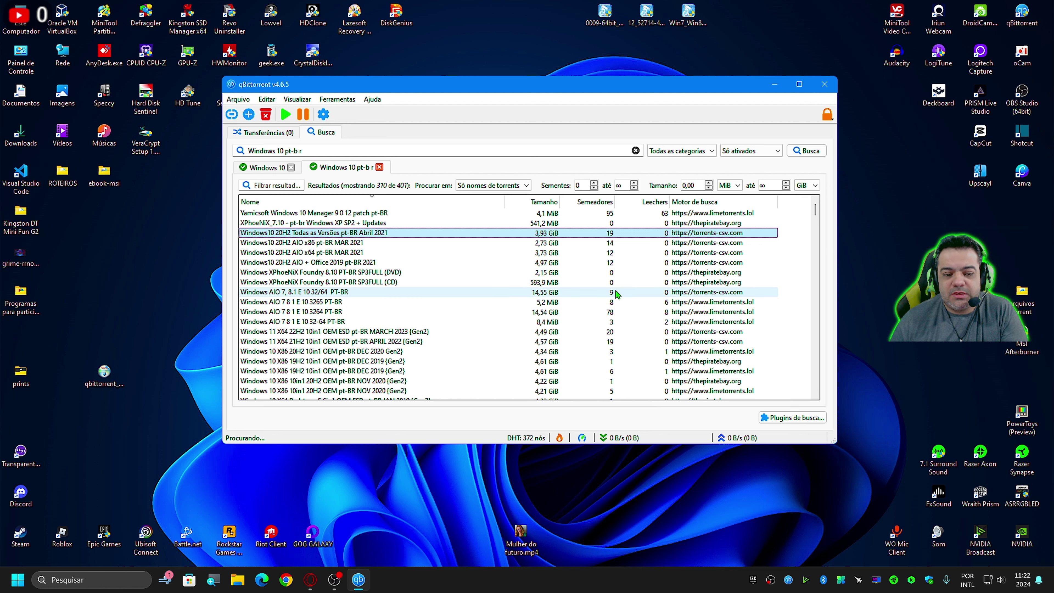